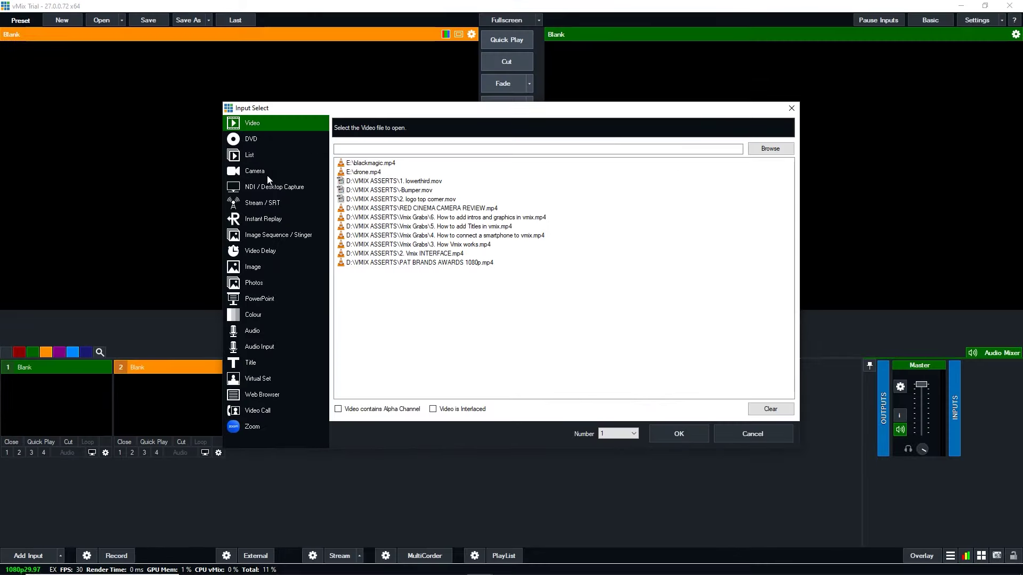
- Add a Blackmagic Design camera input that uses Microphone (2- Blackmagic Design) as its audio device
left_click(260, 172)
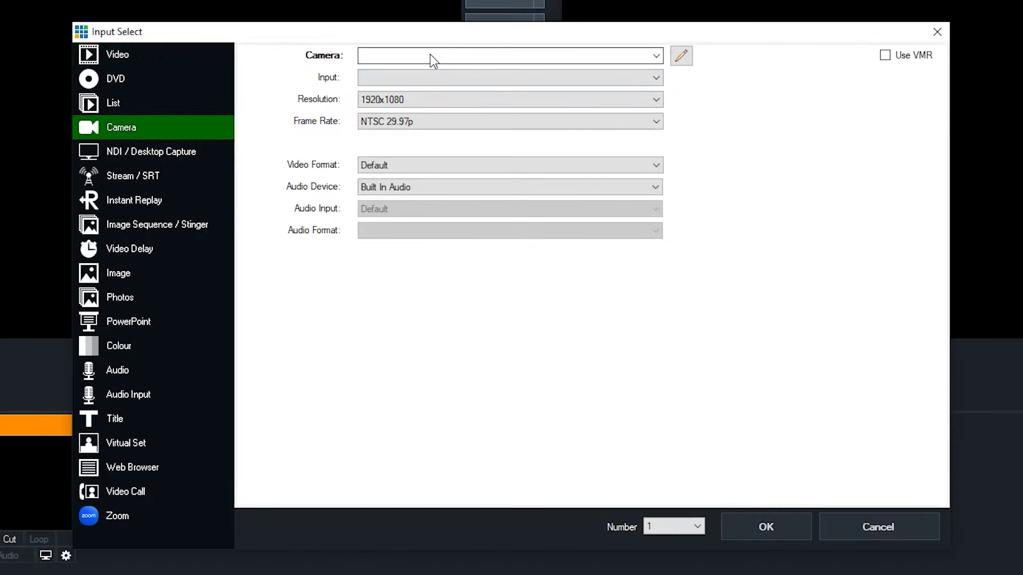
left_click(457, 124)
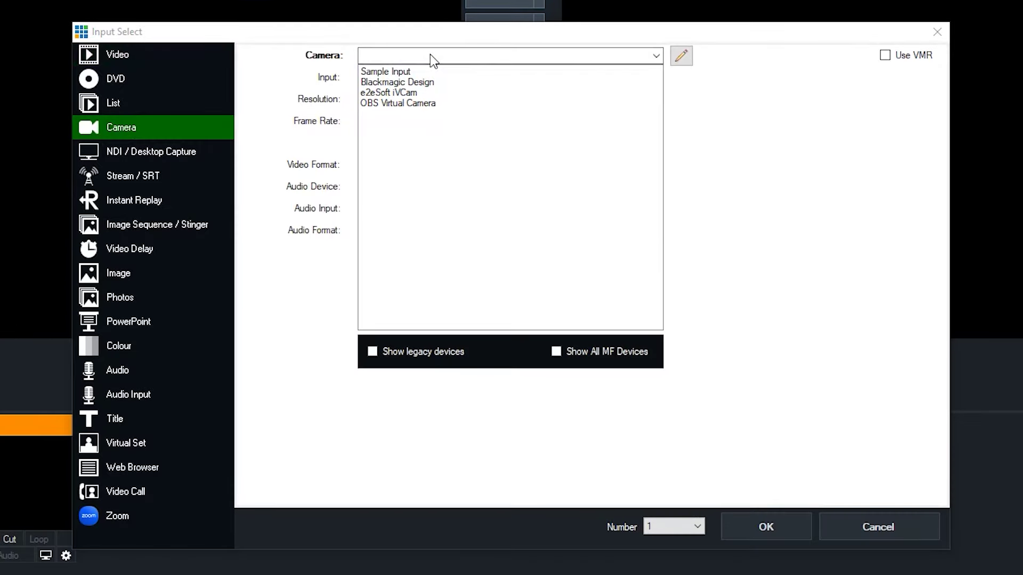
left_click(394, 83)
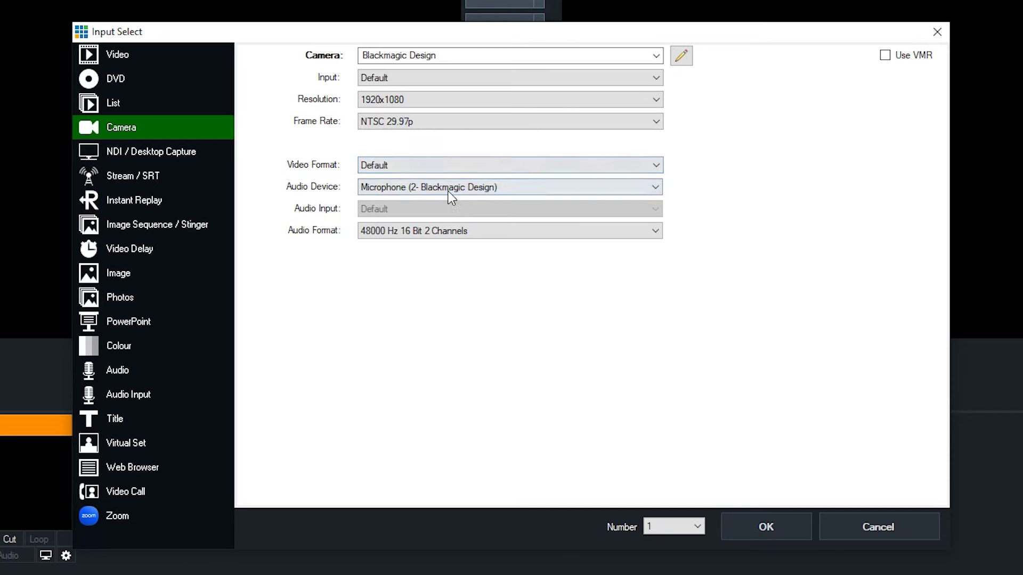
left_click(451, 188)
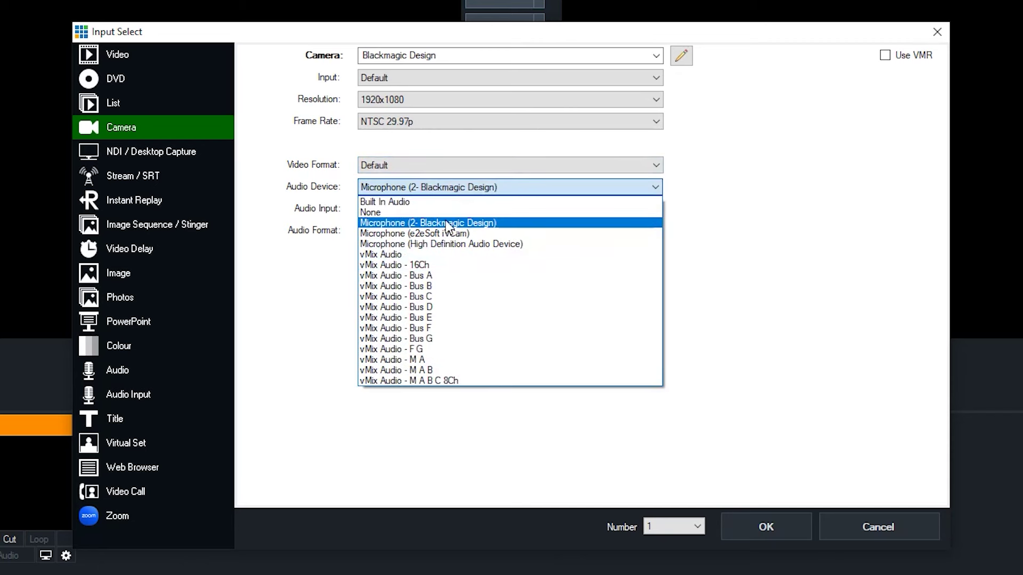
left_click(425, 223)
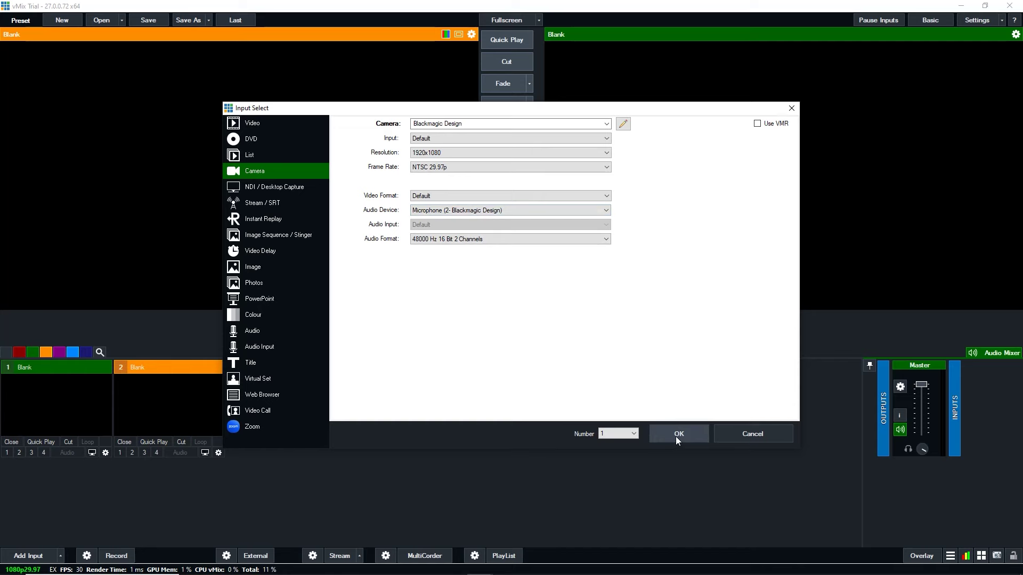
left_click(676, 436)
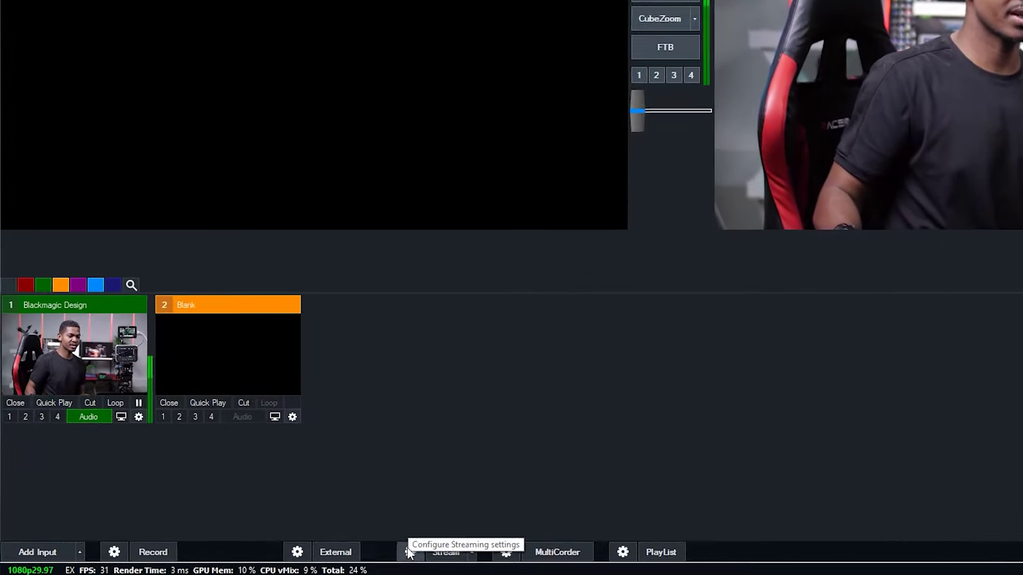
- Open the streaming settings and set the destination of stream 1 to Facebook
left_click(409, 552)
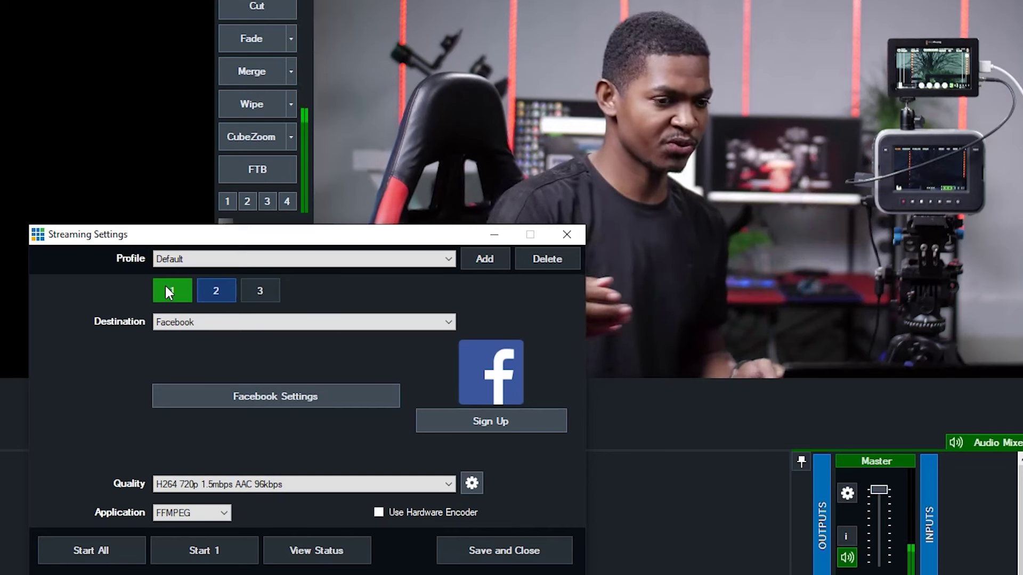
left_click(176, 323)
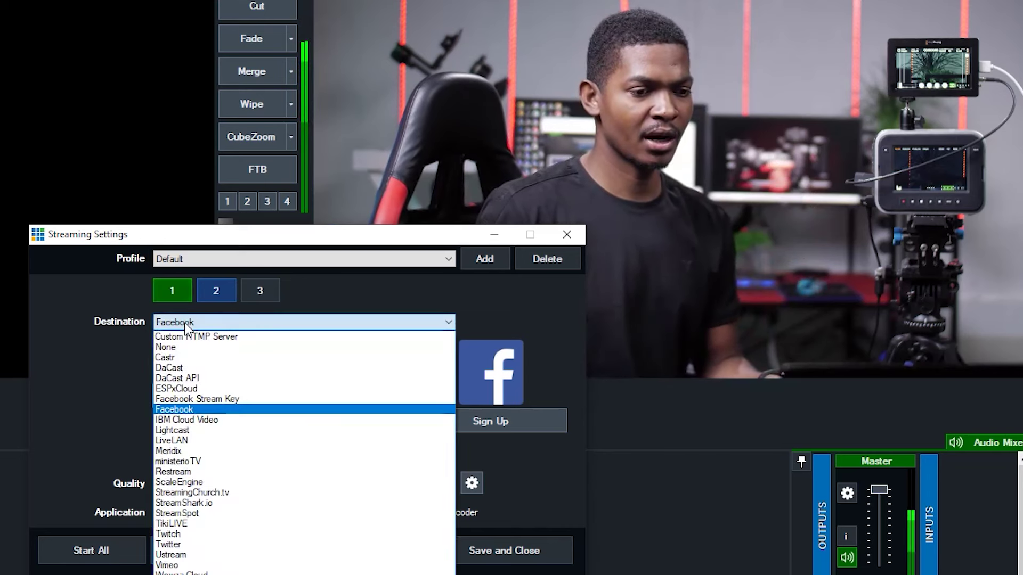
left_click(175, 410)
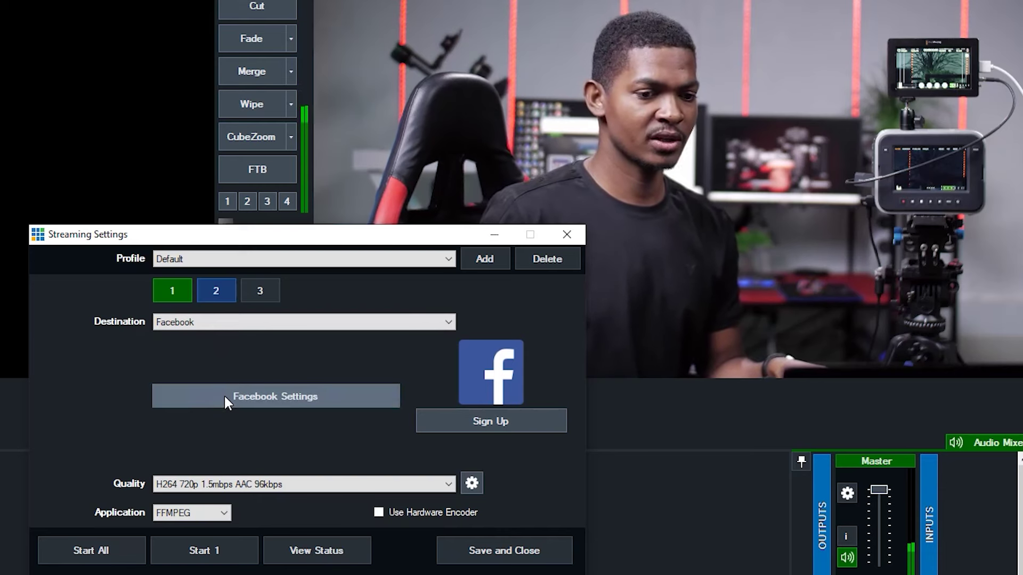
- In the Facebook stream settings, set the location to Group: Unify Film Class and stream to New Stream
left_click(254, 398)
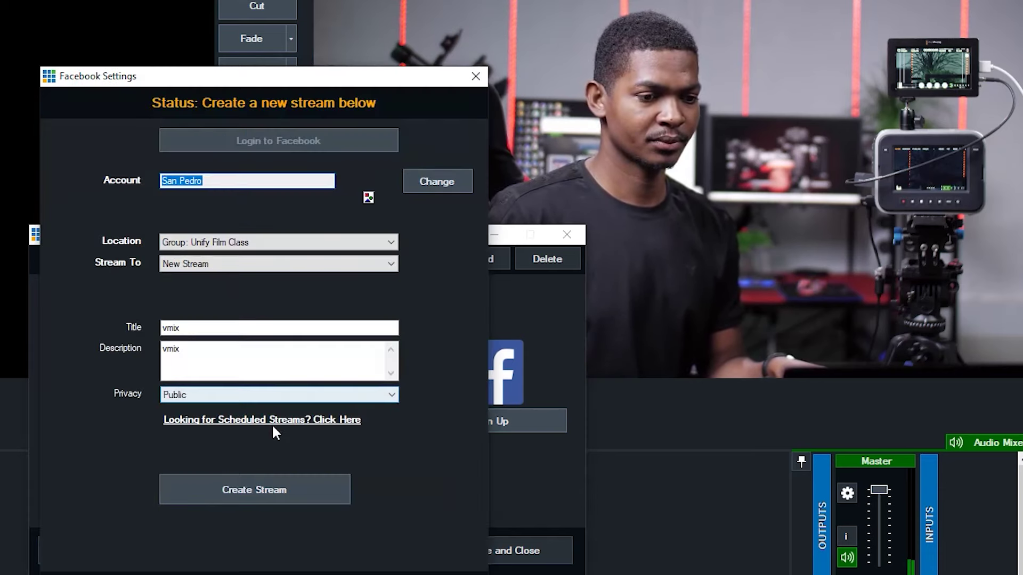
left_click_drag(267, 84, 283, 111)
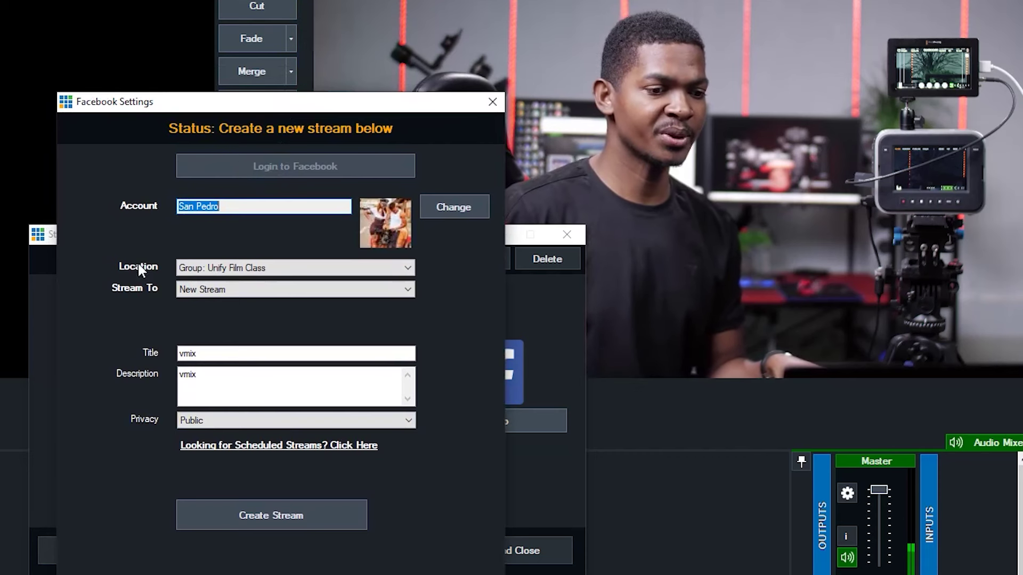
left_click(249, 268)
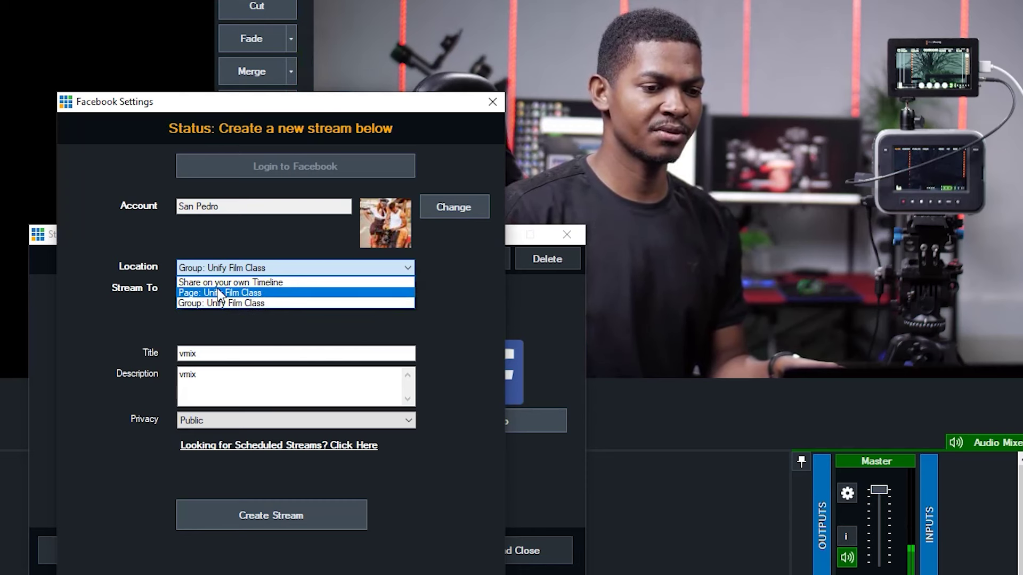
left_click(243, 303)
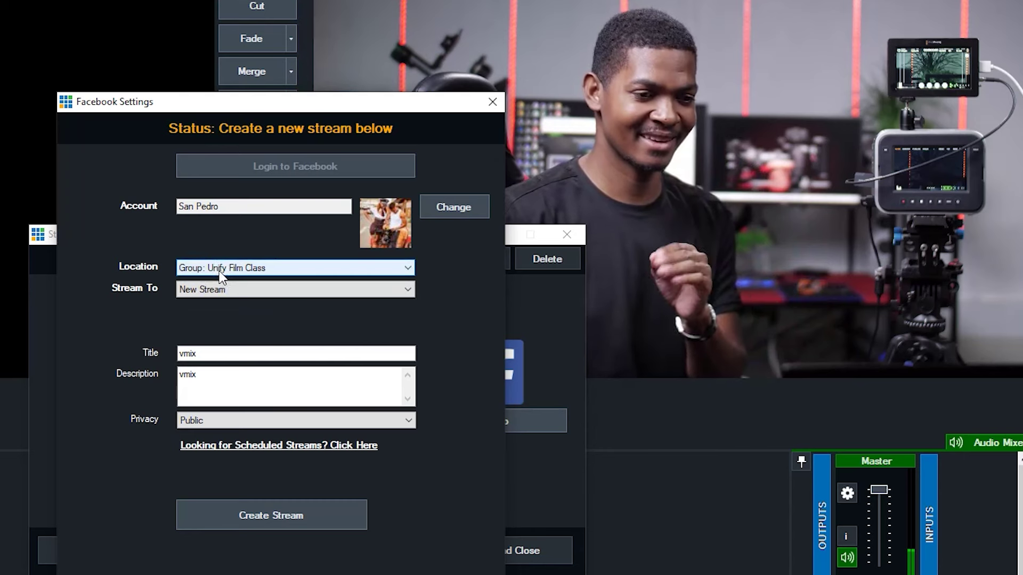
left_click(238, 291)
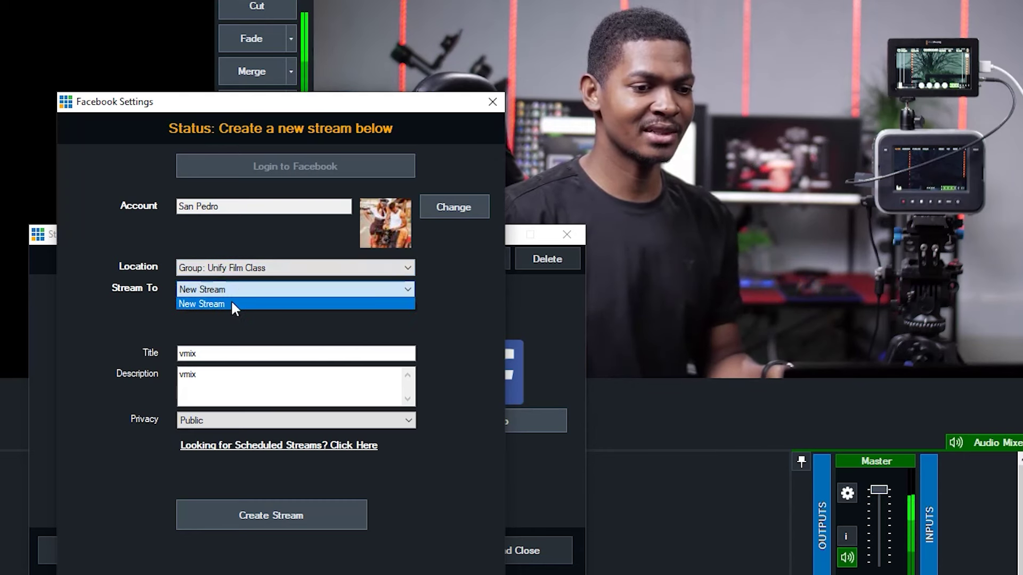
left_click(231, 302)
- Create the Facebook stream with vmix as both title and description, and close its settings
left_click(221, 354)
left_click_drag(221, 356, 172, 349)
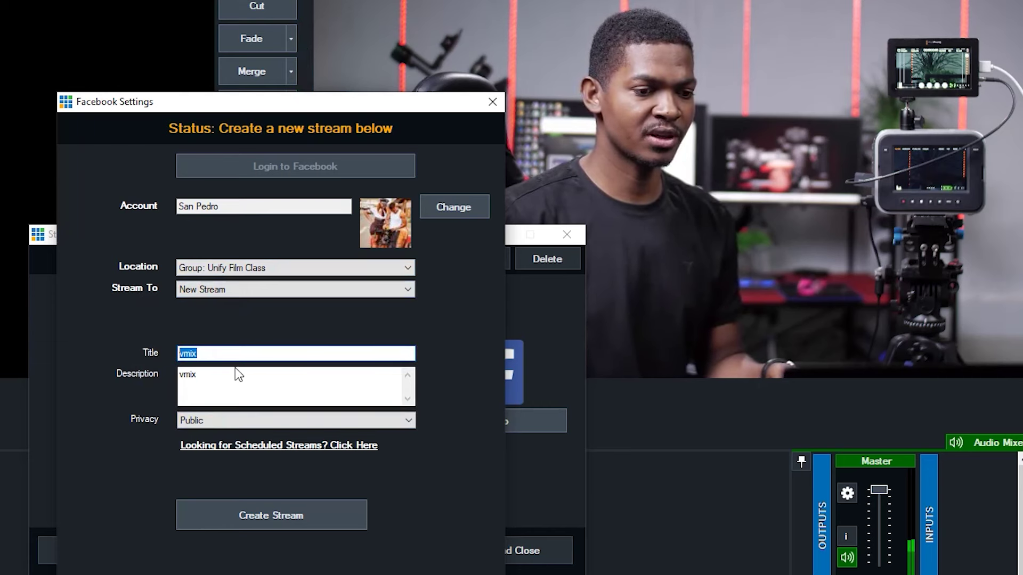
left_click_drag(235, 374, 168, 367)
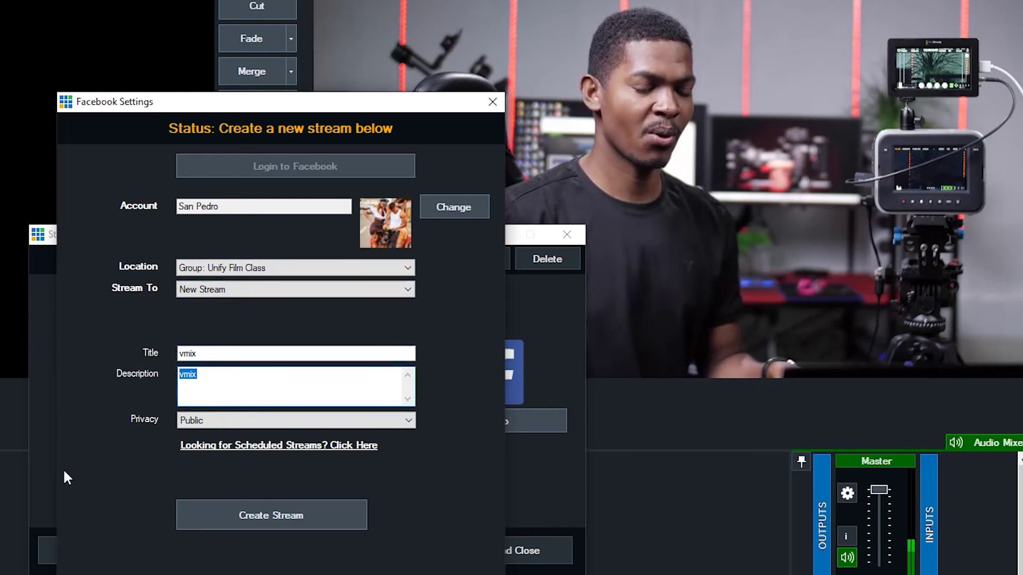
left_click(289, 525)
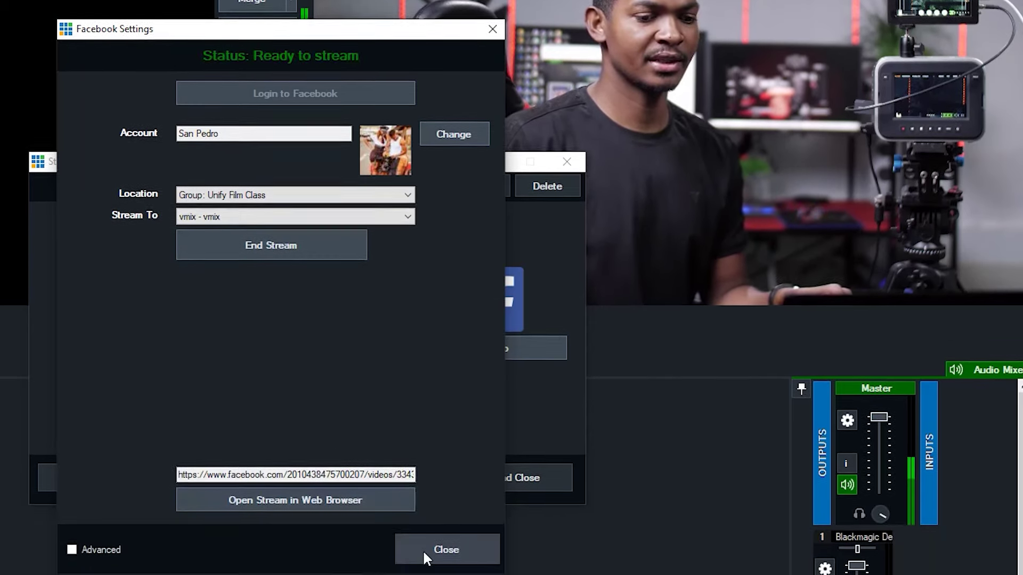
left_click(423, 548)
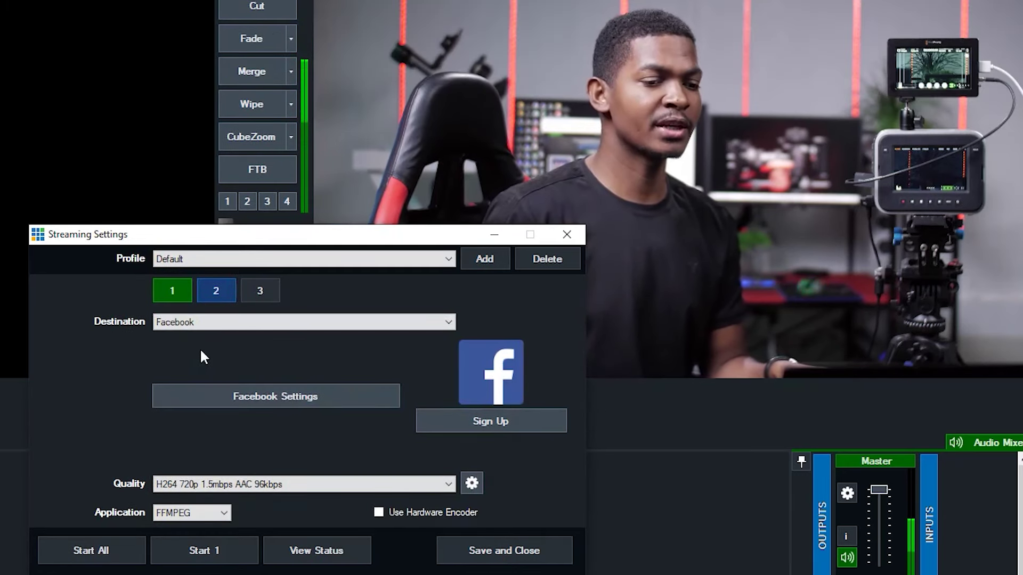
- Set the privacy of the YouTube stream 2 titled vmix to public, and open its list of quality presets
left_click(212, 293)
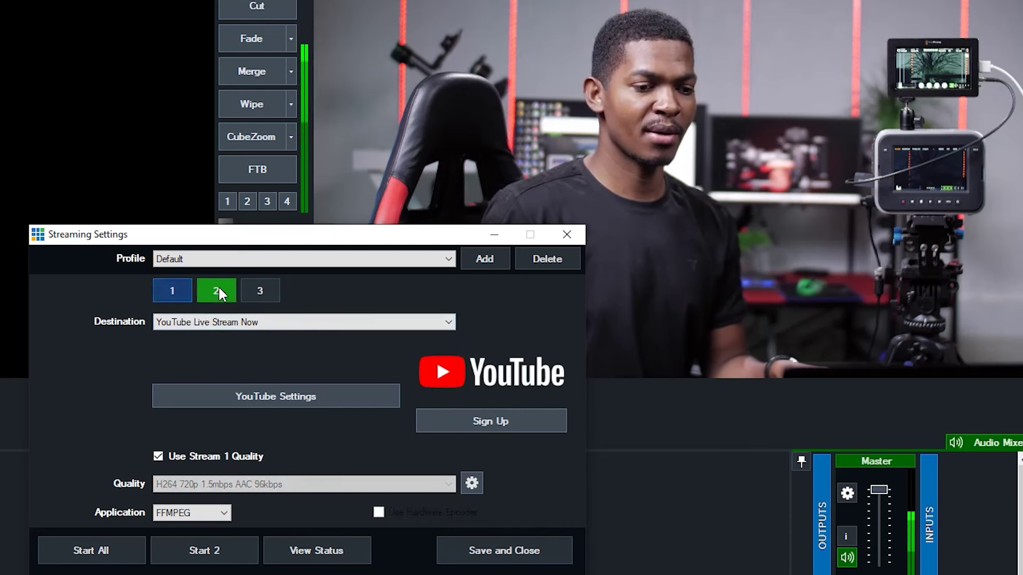
left_click(239, 396)
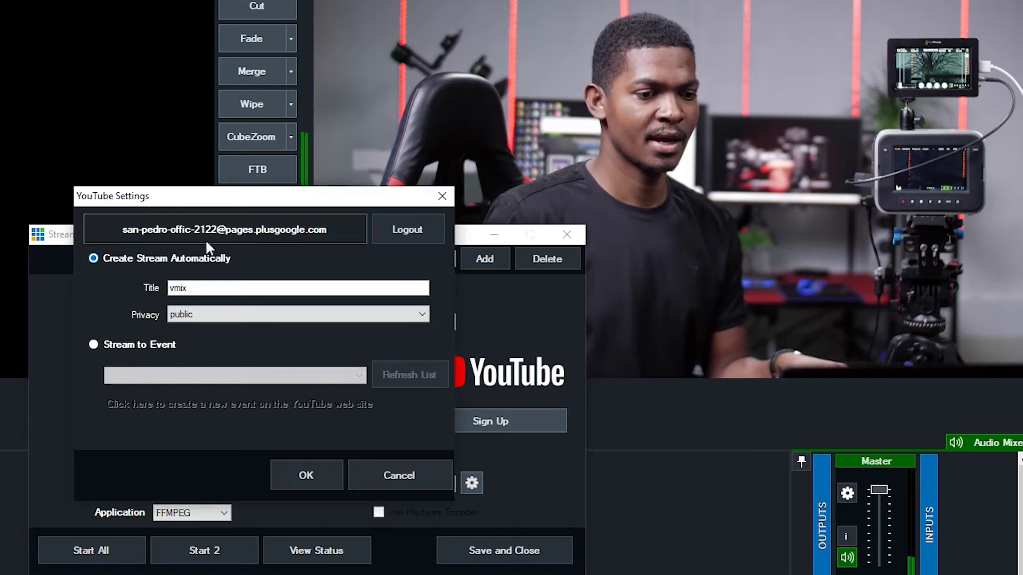
left_click_drag(220, 198, 297, 230)
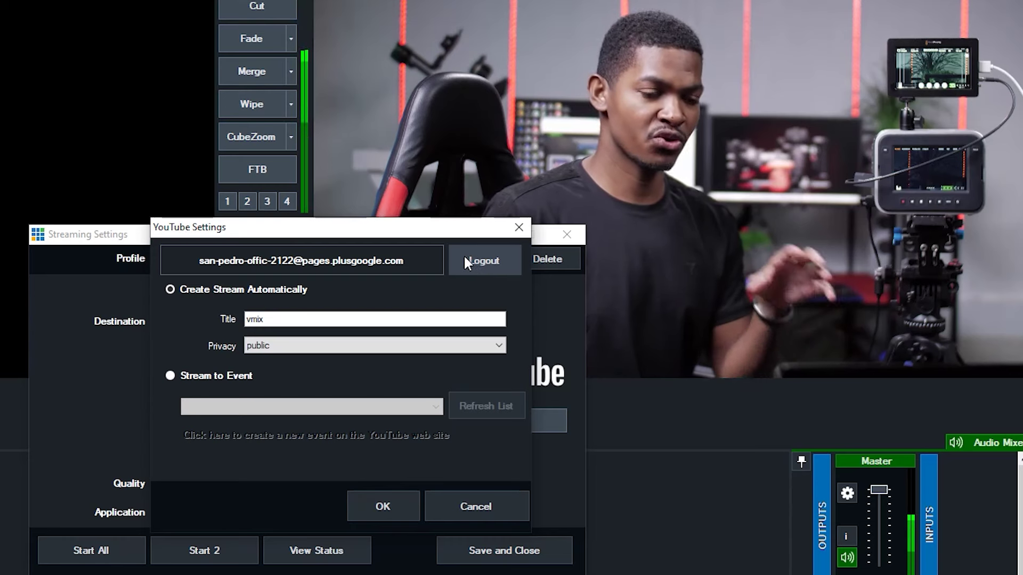
left_click(294, 319)
left_click_drag(294, 318, 224, 307)
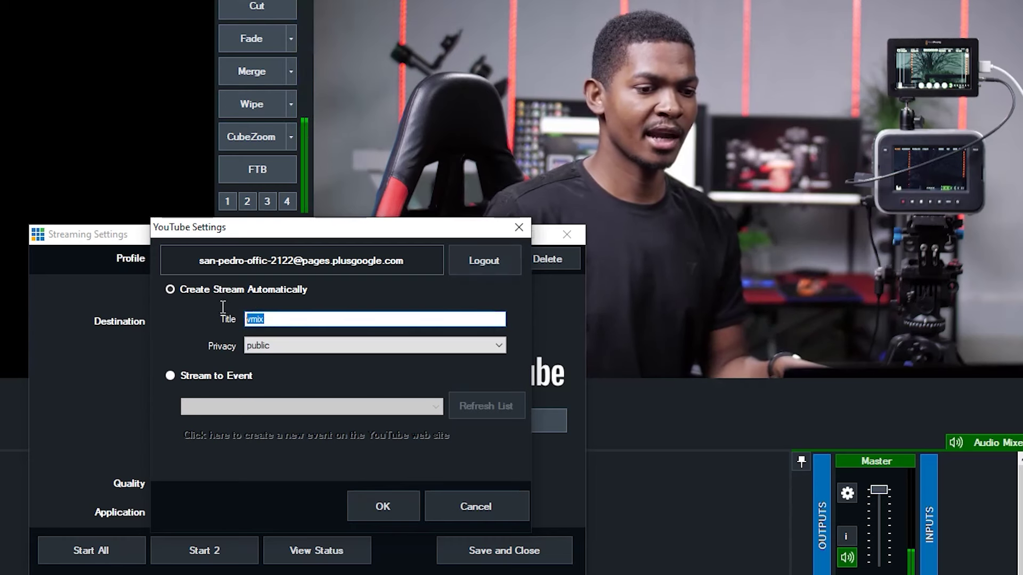
left_click(282, 347)
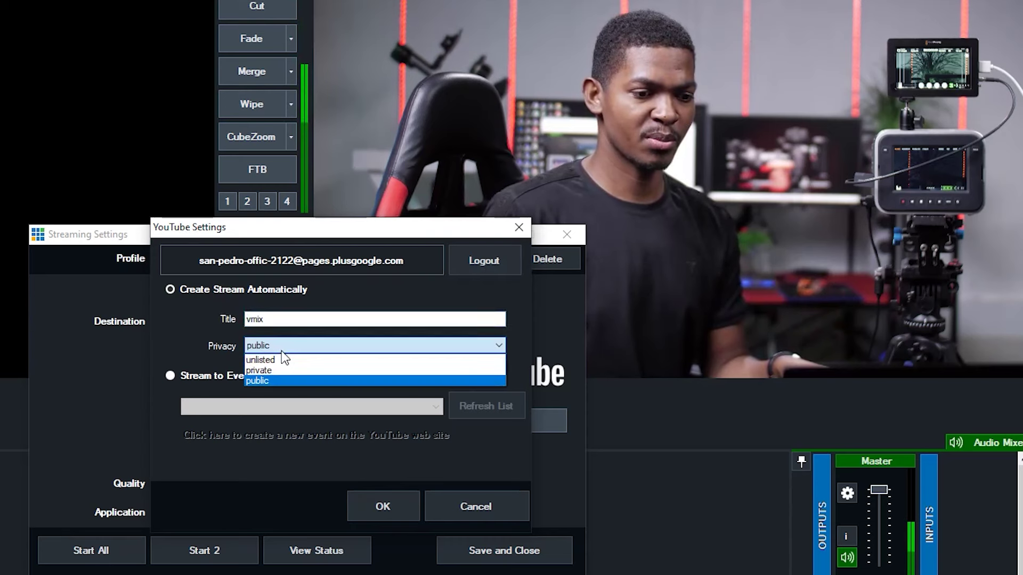
left_click(269, 379)
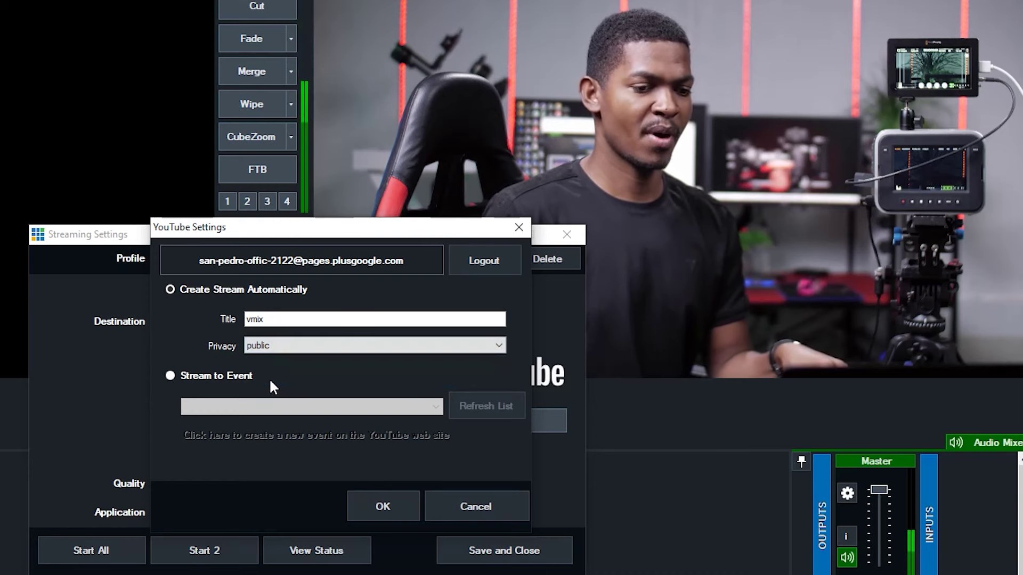
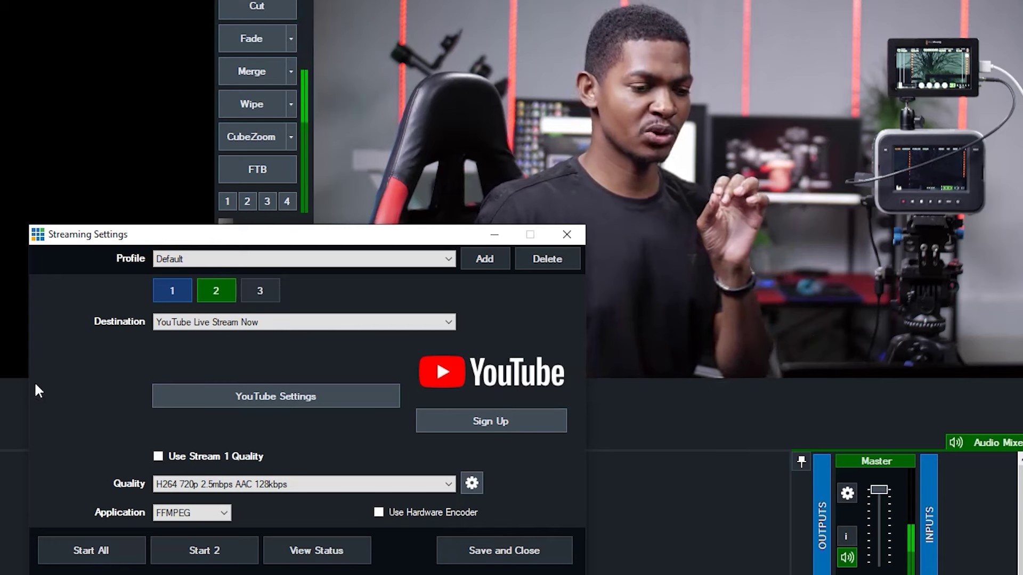
left_click(271, 489)
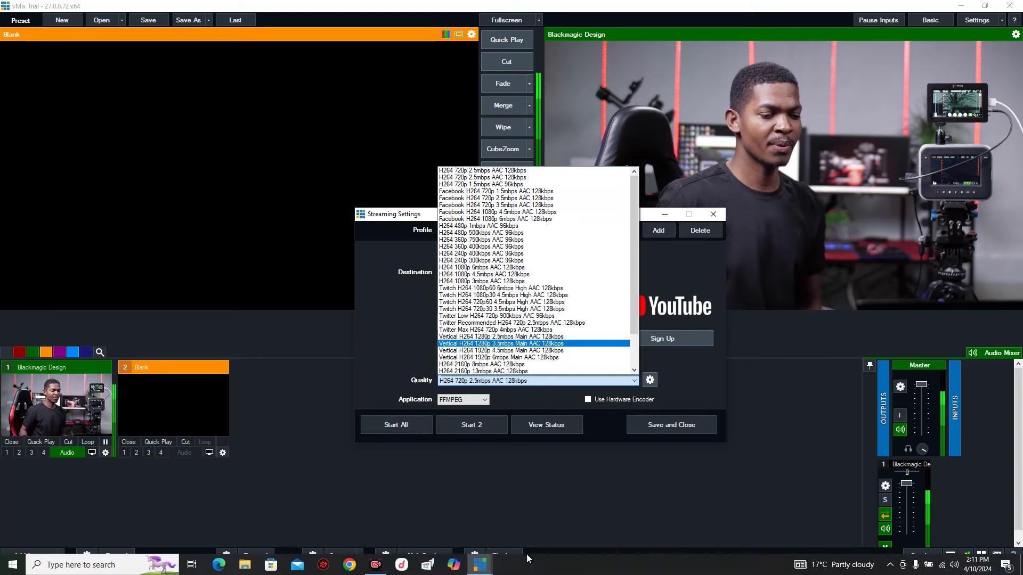
- Switch to Chrome, search Google for "internet speed test" and run the built-in speed test
left_click(349, 566)
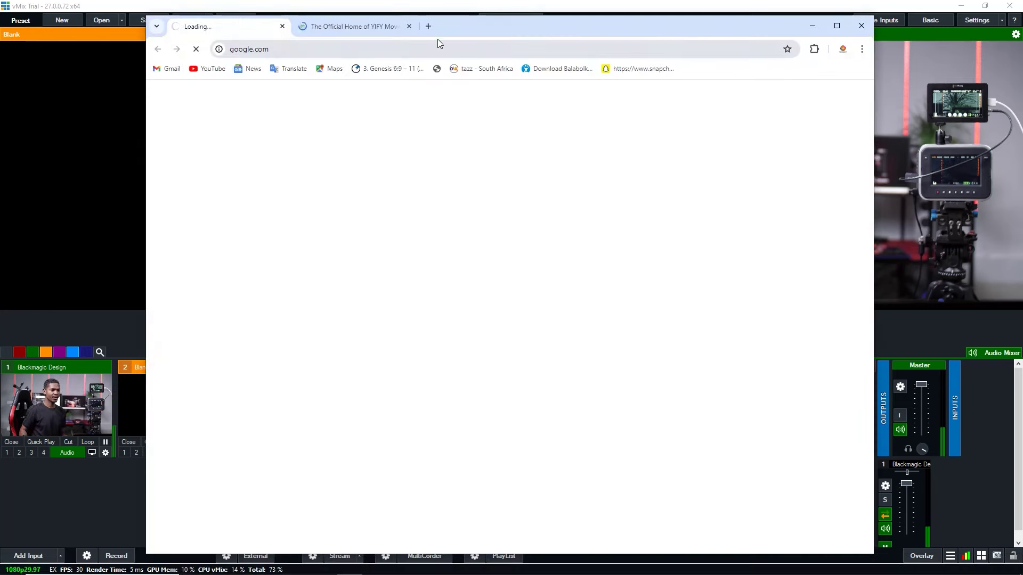
left_click_drag(471, 33, 506, 39)
left_click(483, 57)
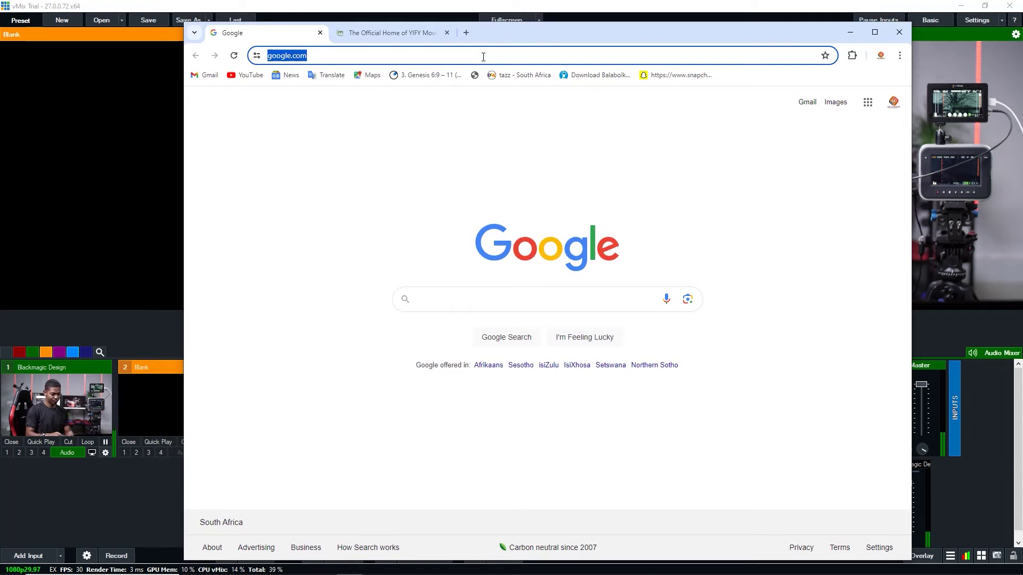
type("internet speed test")
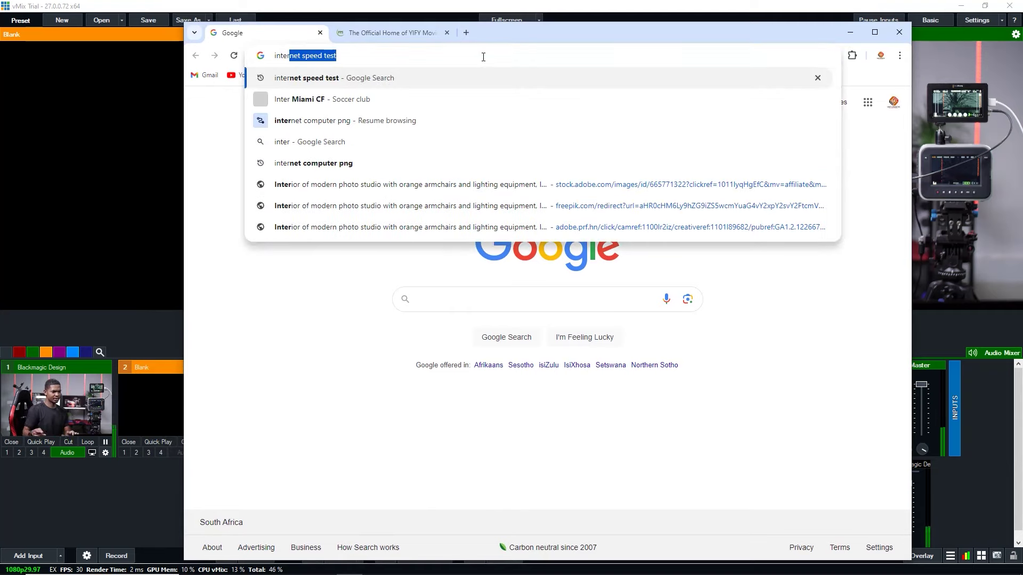
key("Return")
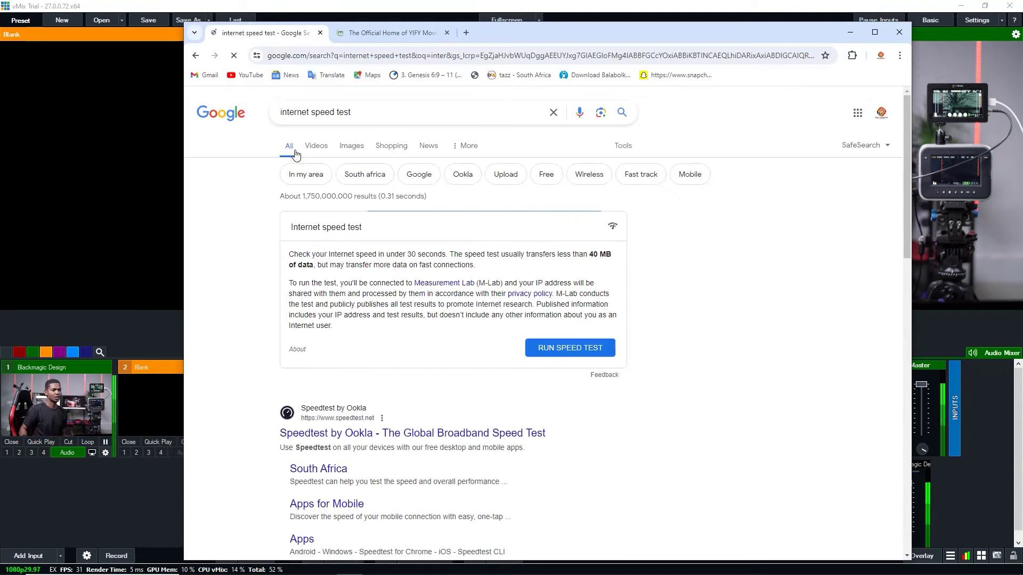
left_click(568, 349)
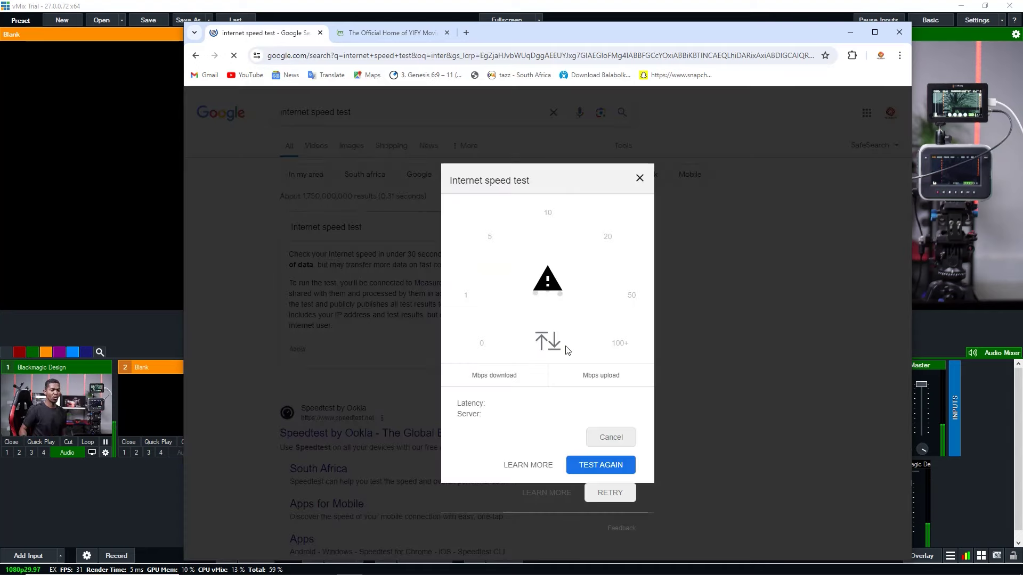
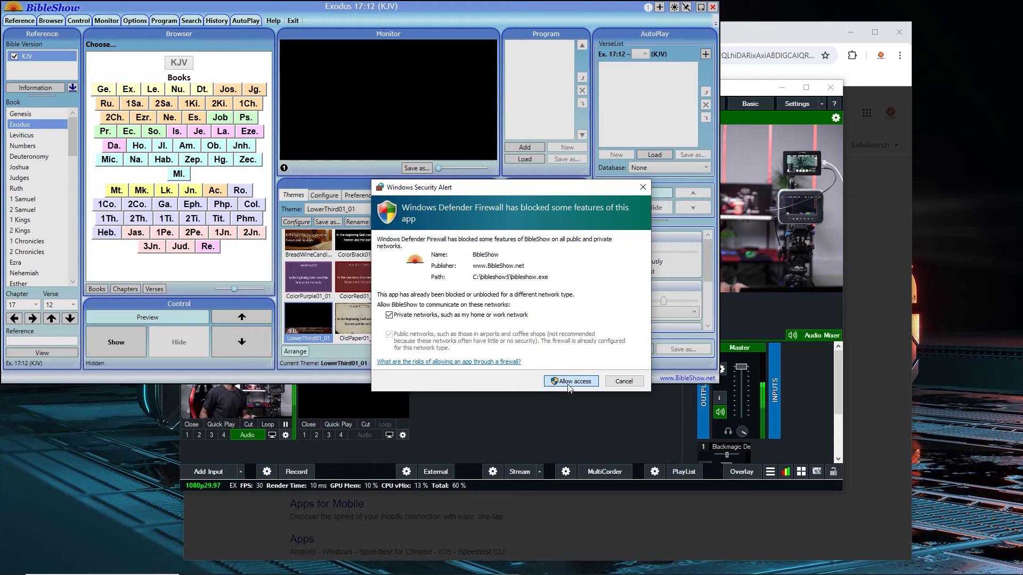
- Allow BibleShow through the firewall on private networks, and look through the English Bible versions available to install
left_click(566, 383)
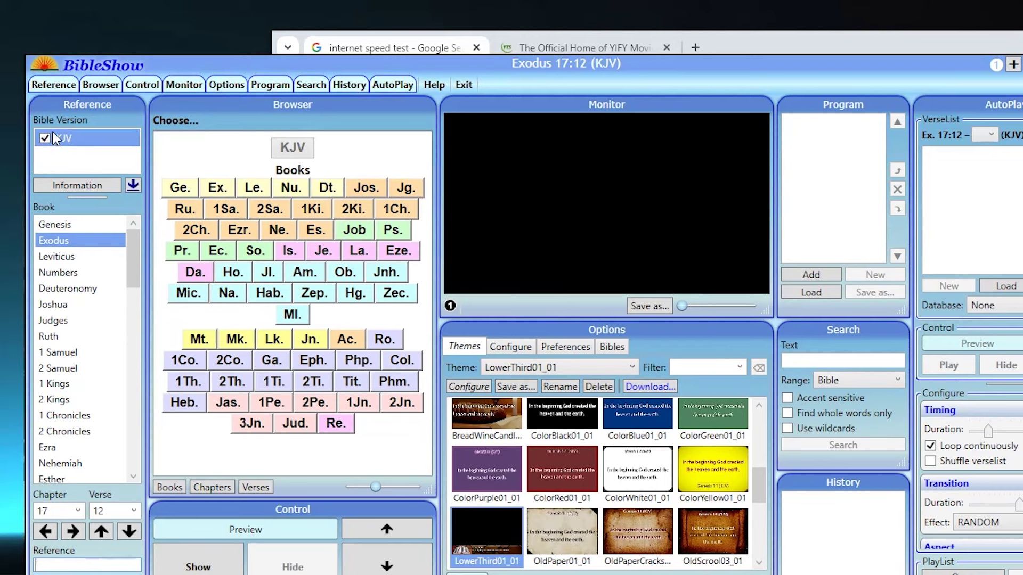
left_click(132, 185)
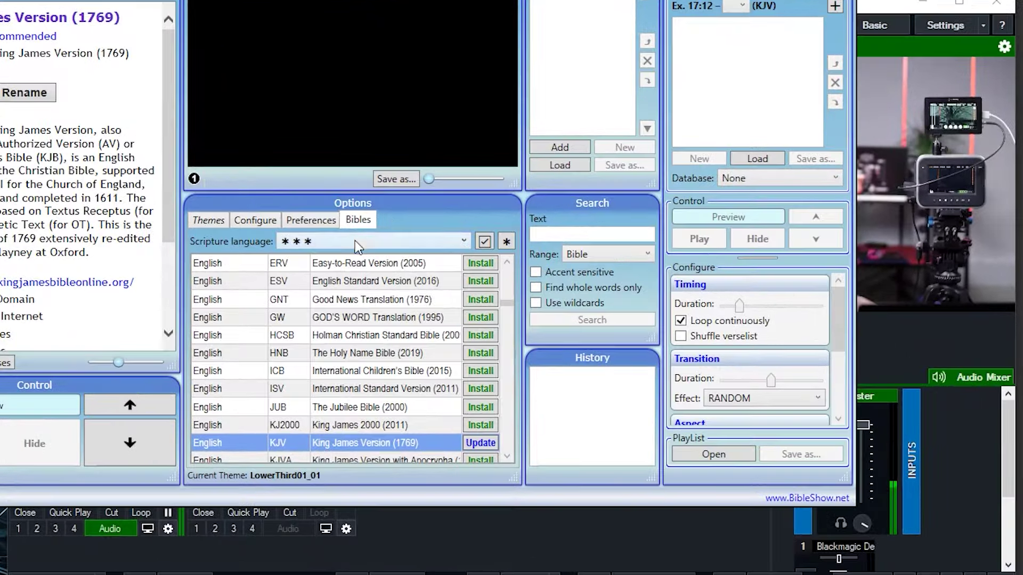
mouse_move(331, 275)
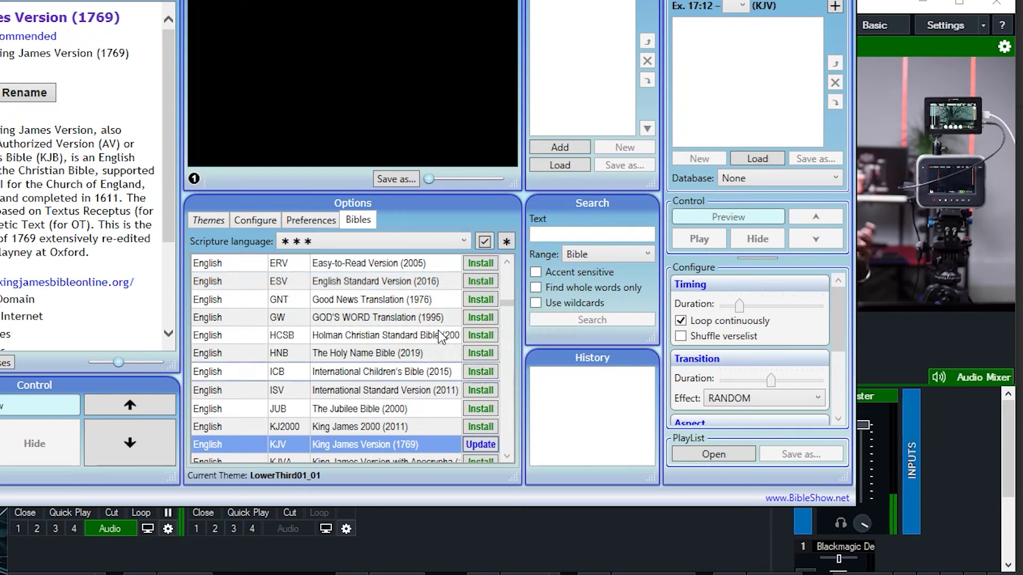
scroll(437, 356, "down", 1)
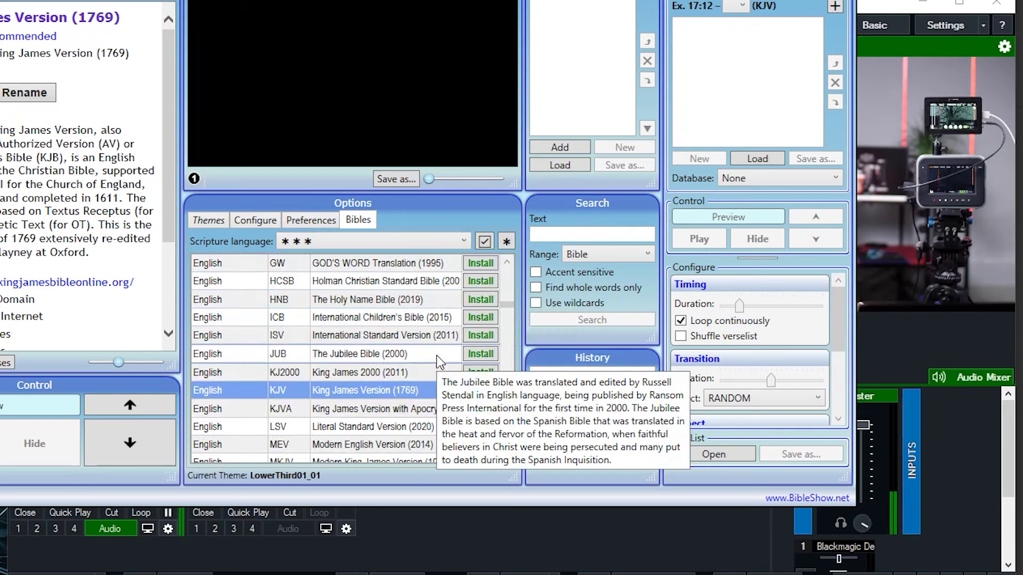
scroll(437, 356, "down", 2)
scroll(436, 356, "down", 3)
scroll(438, 358, "down", 1)
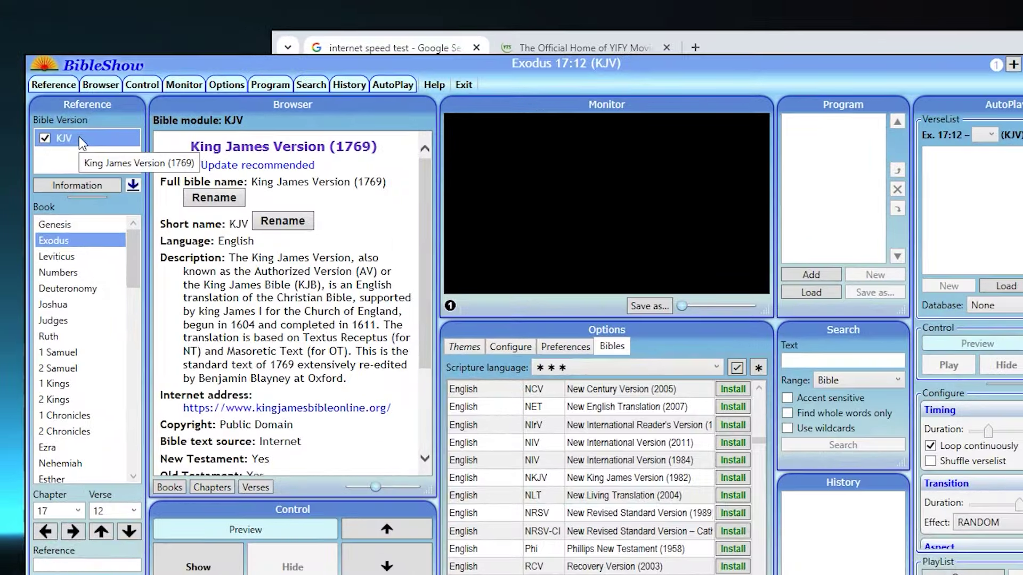
- Look up Lamentations 3:30 in the KJV Bible by choosing the book, chapter 3 and verse 30
scroll(70, 320, "down", 5)
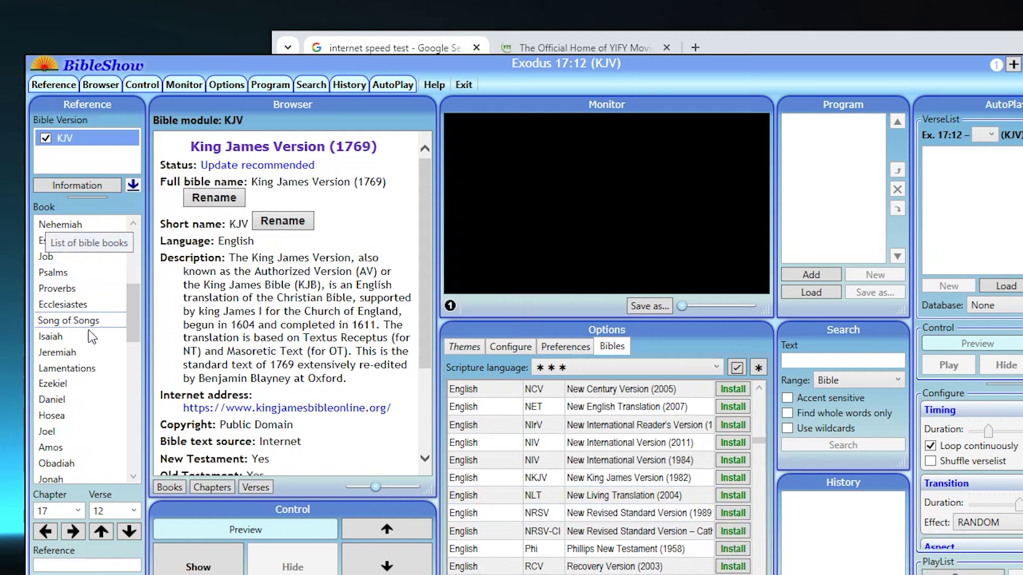
left_click(68, 370)
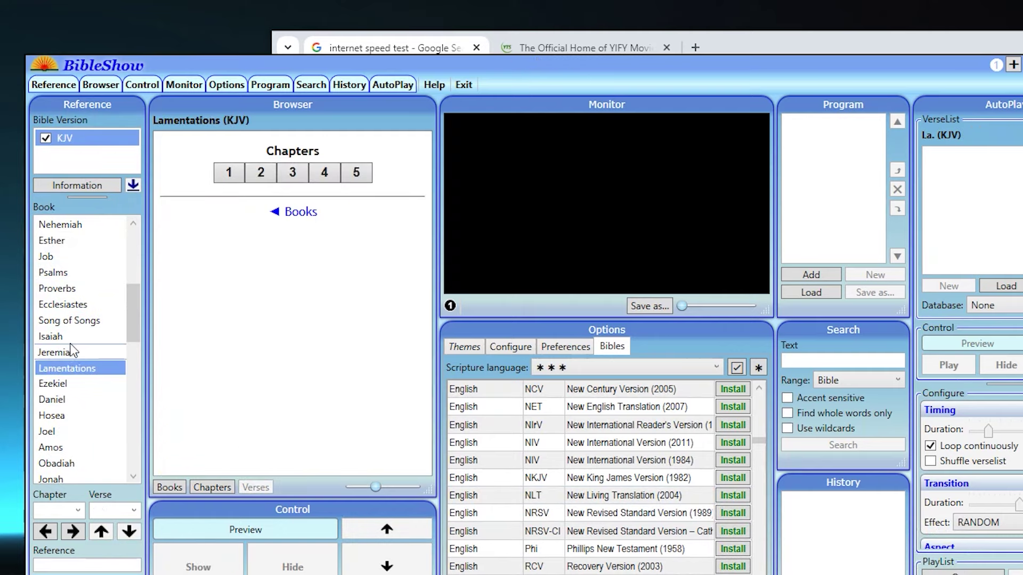
left_click(292, 173)
left_click(273, 269)
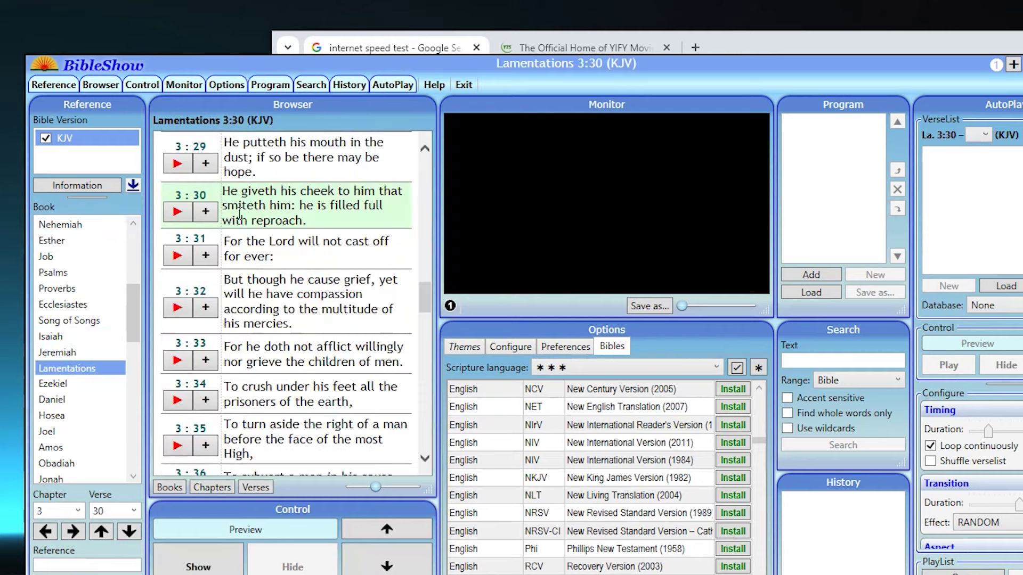
scroll(248, 204, "down", 1)
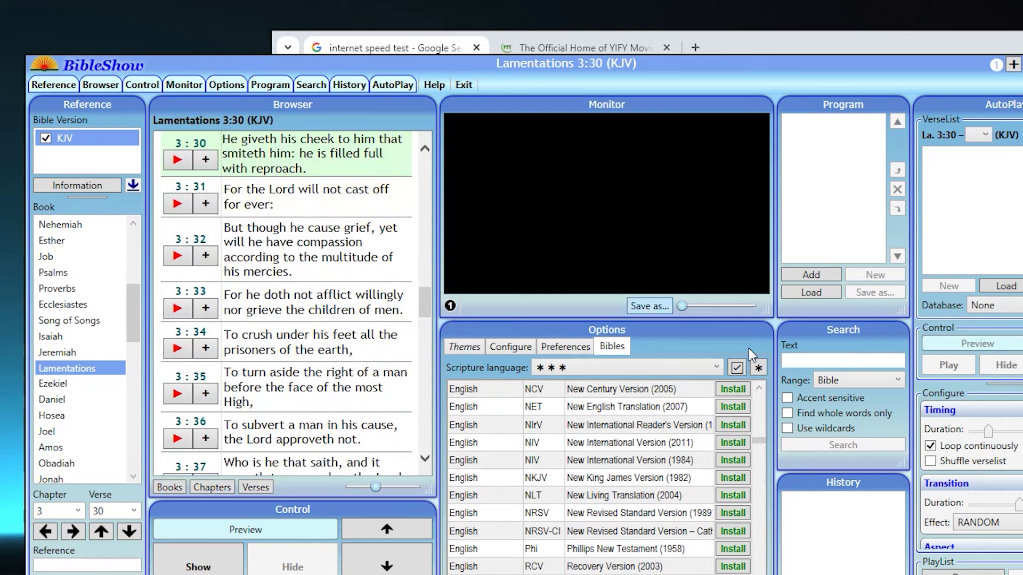
- Apply the BiblePen01_01 theme and show Lamentations 3:30 on the output
left_click(466, 347)
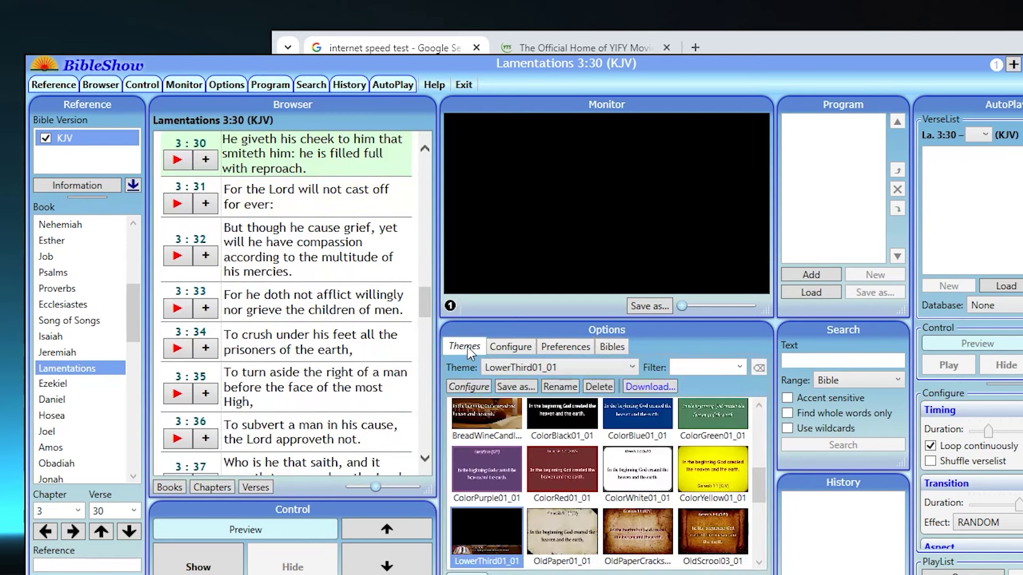
left_click_drag(765, 481, 759, 430)
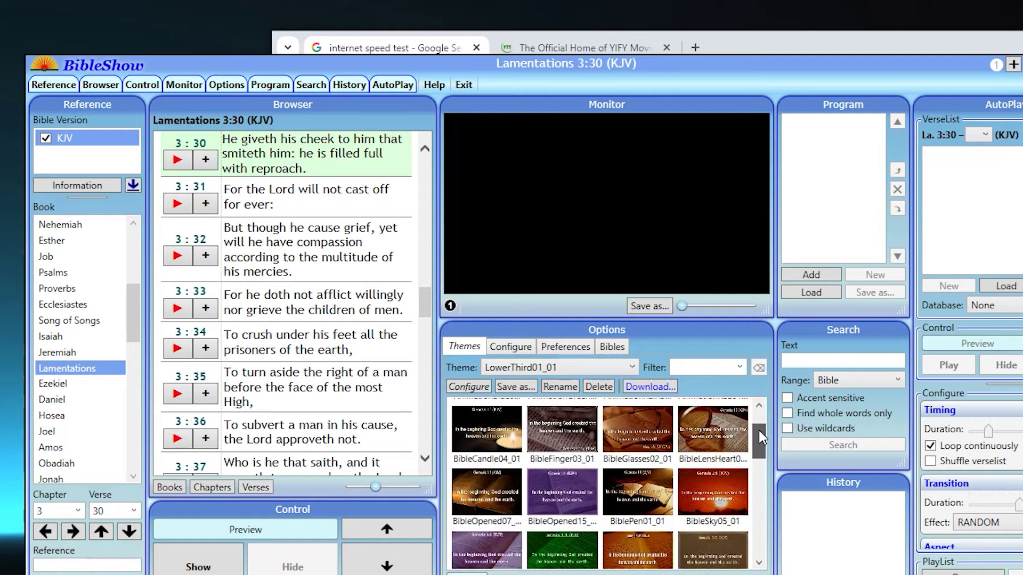
left_click(634, 495)
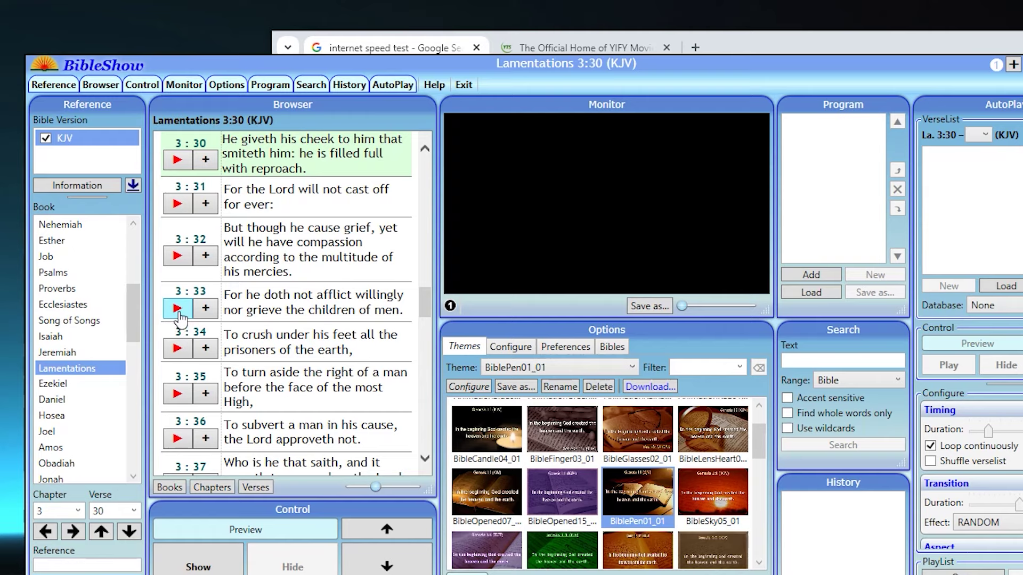
scroll(180, 318, "up", 3)
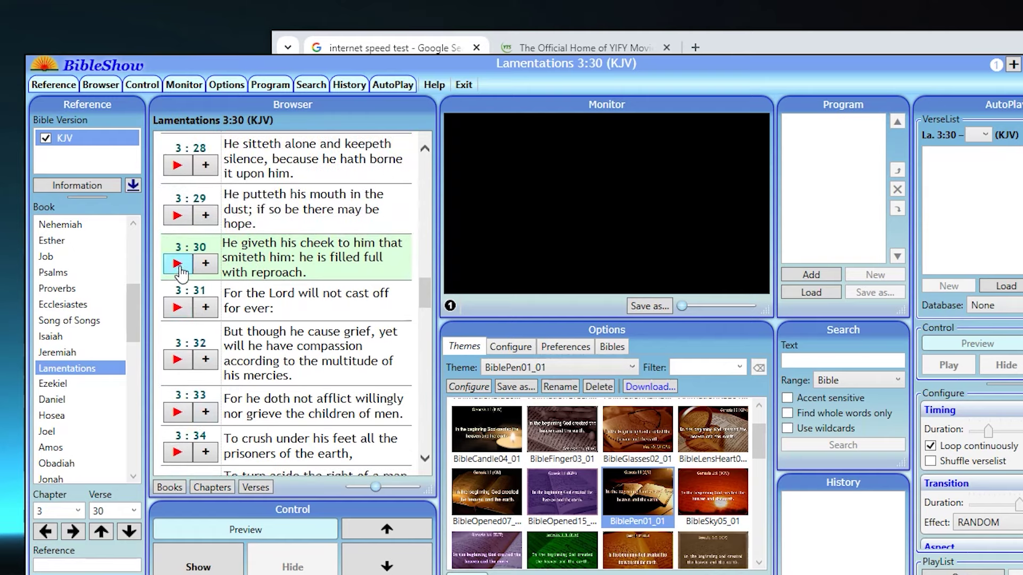
left_click(178, 264)
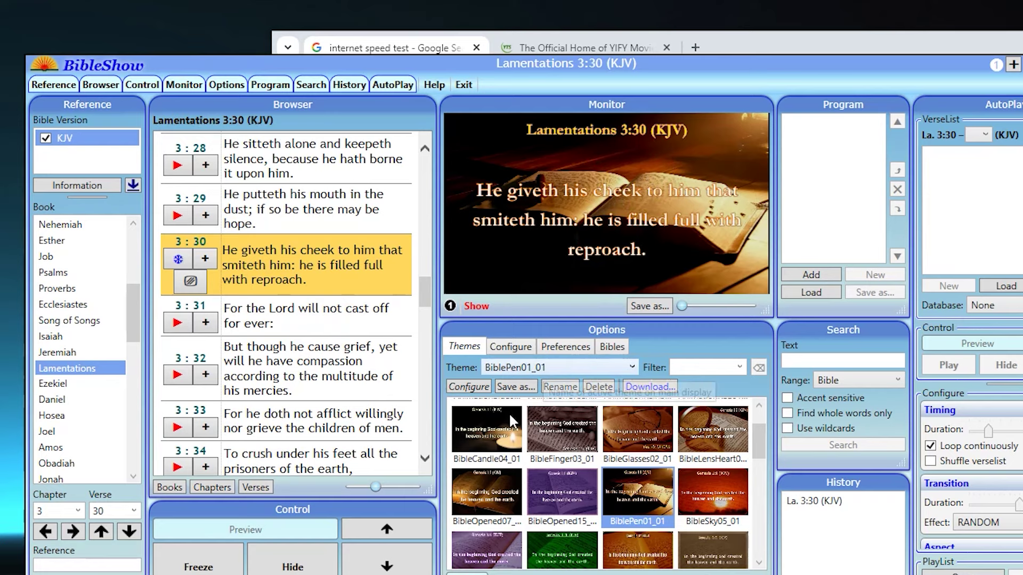
- In the Display 1 configuration, enable the display window as a destination alongside the NDI output
left_click(512, 348)
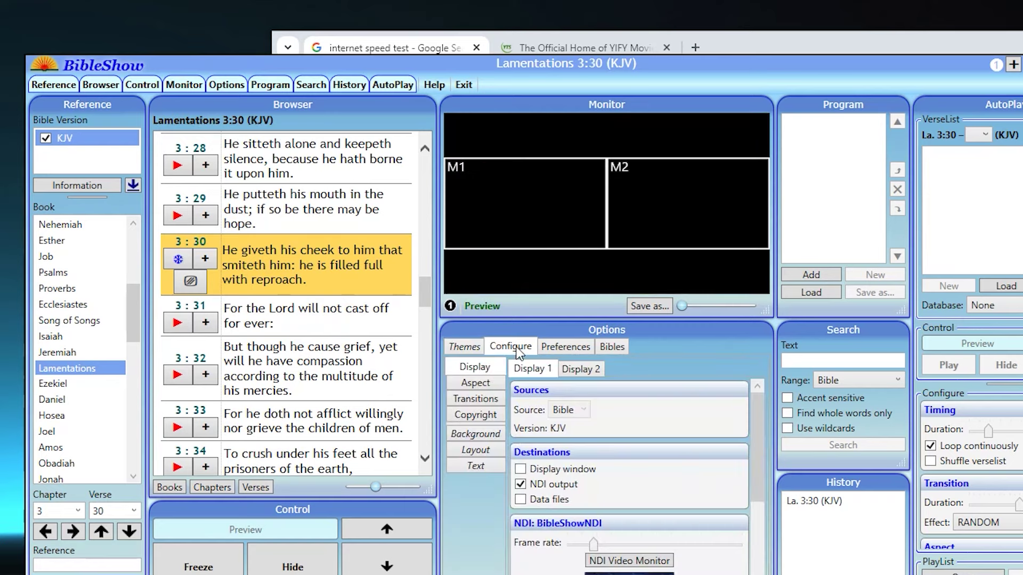
left_click(521, 469)
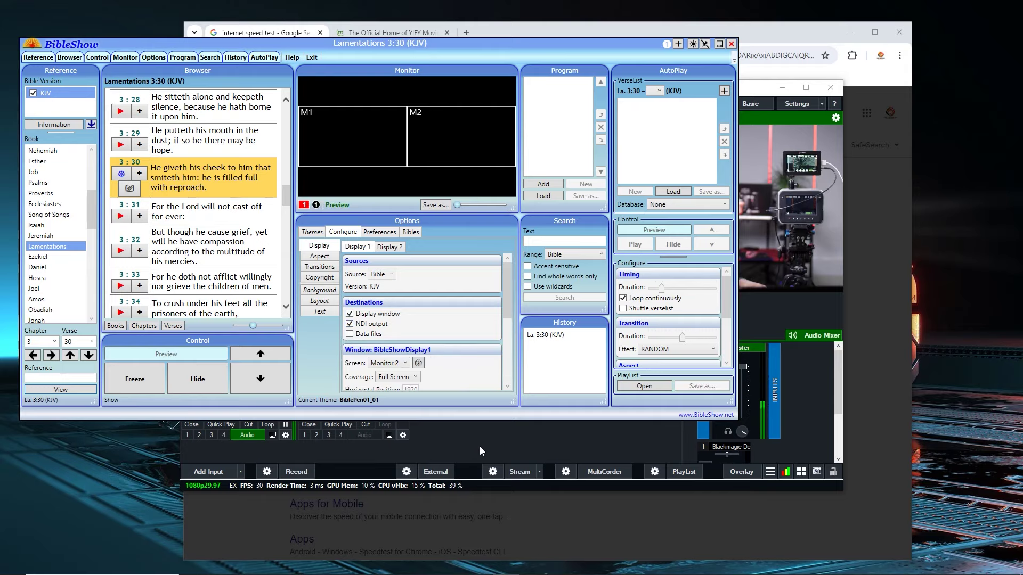
- Switch to vMix, add the BibleShowNDI source as NDI input number 2, and maximize the window
left_click(462, 436)
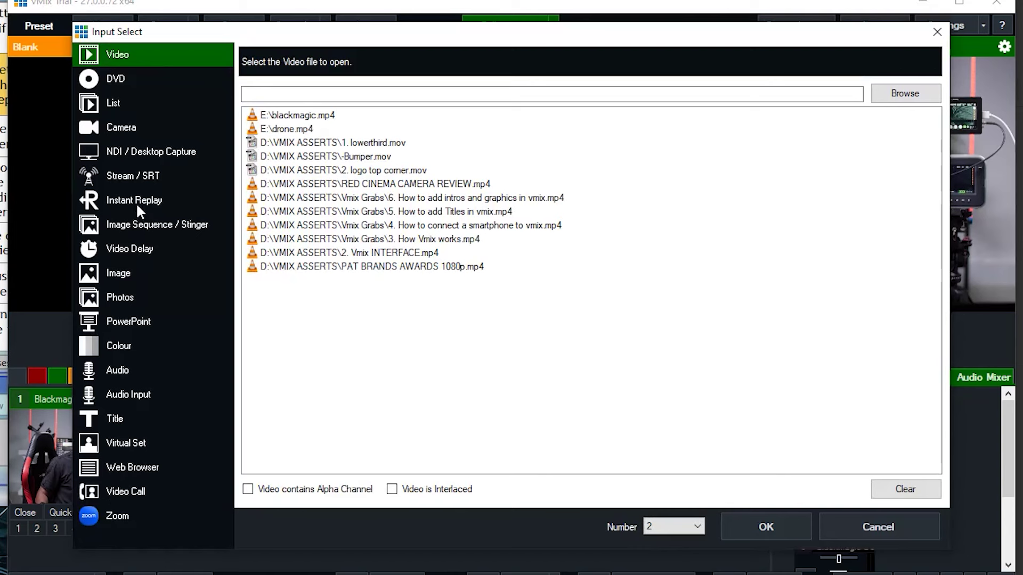
left_click(146, 152)
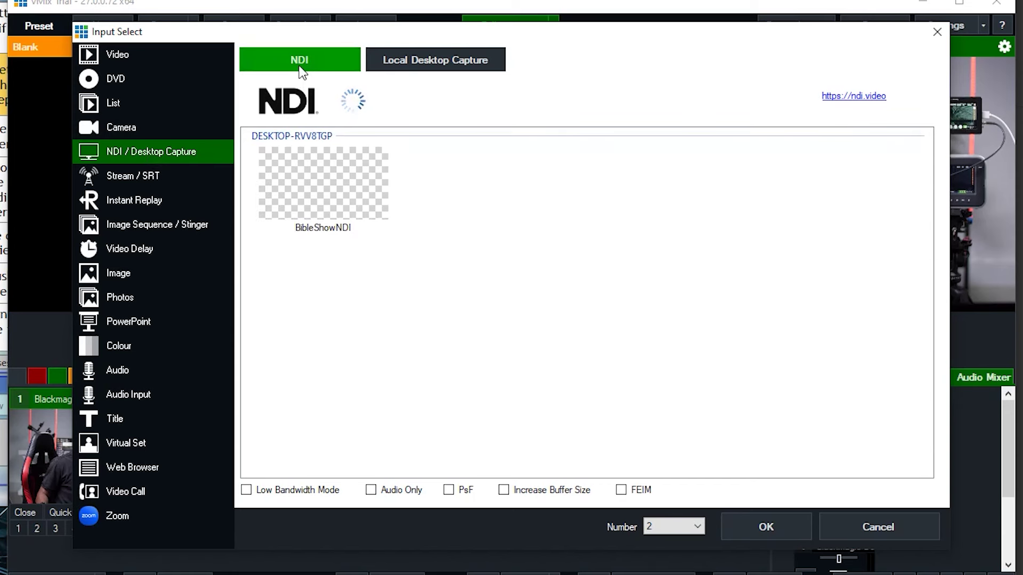
left_click(326, 191)
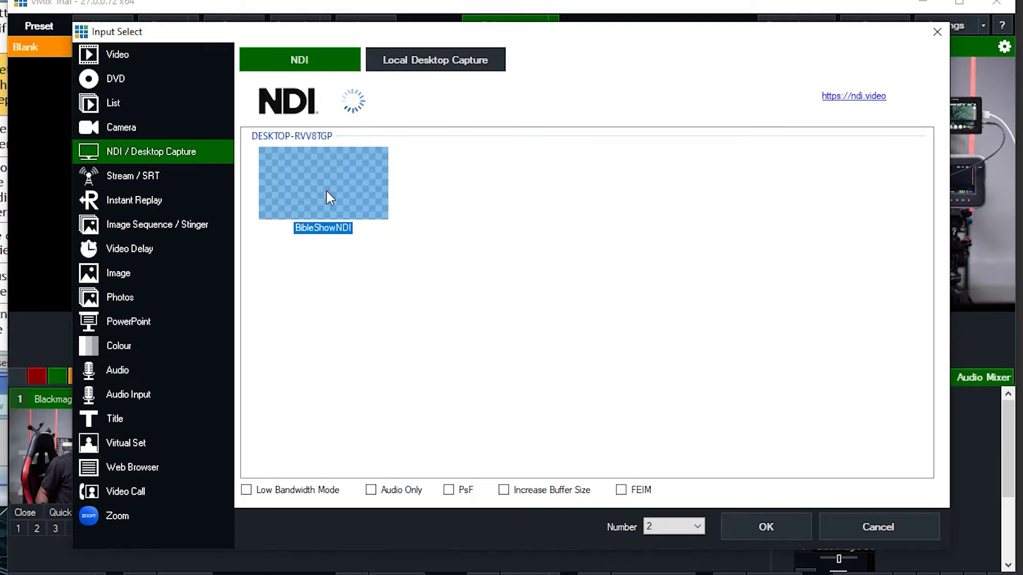
left_click(738, 532)
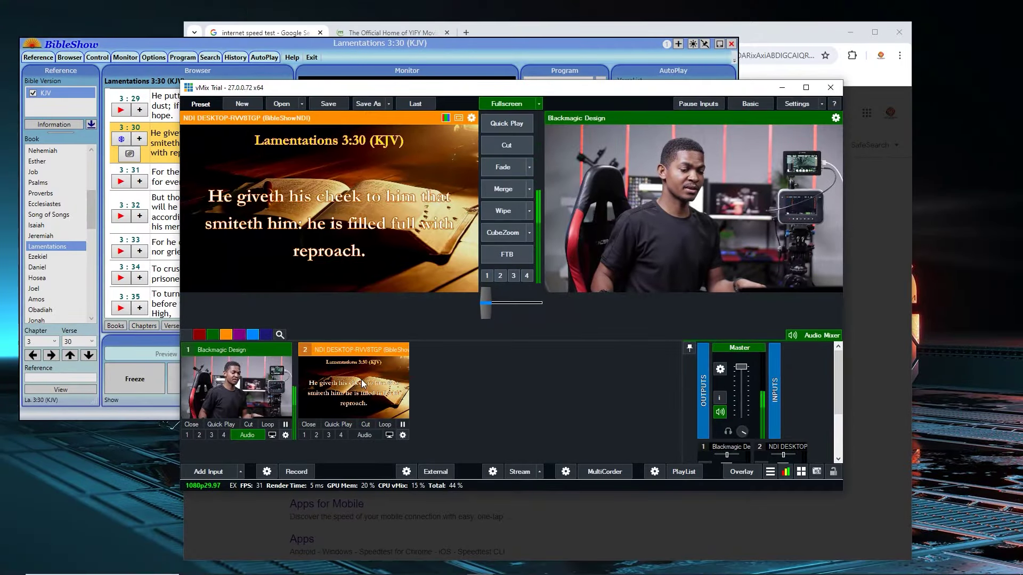
left_click(806, 87)
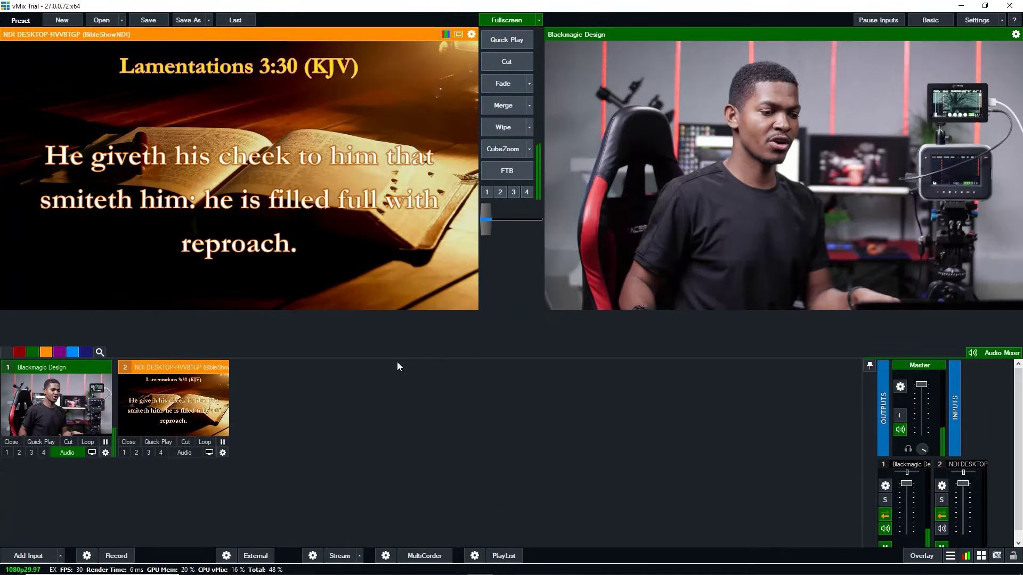
- Test the full-screen scripture input on overlay channel 1 over the camera output, and turn the overlay off again
left_click(126, 453)
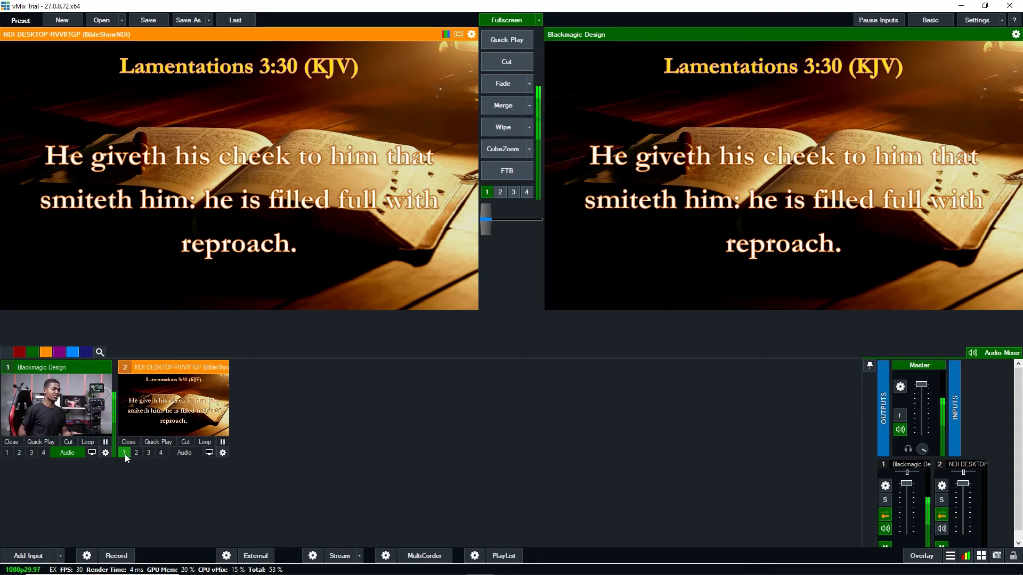
left_click(124, 453)
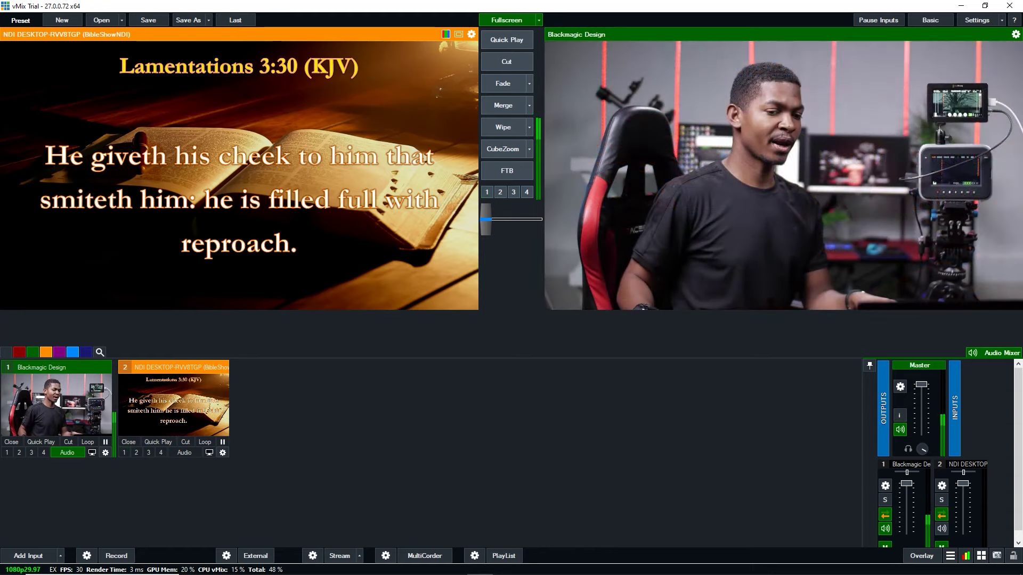
- Switch to BibleShow and change the theme of the displayed verse to LowerThird01_01
mouse_move(506, 566)
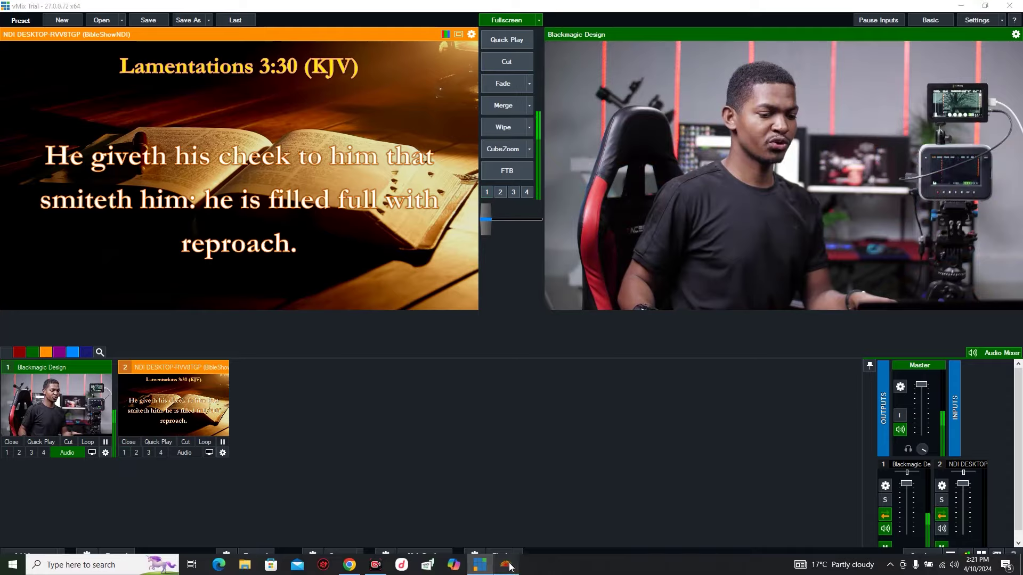
left_click(510, 566)
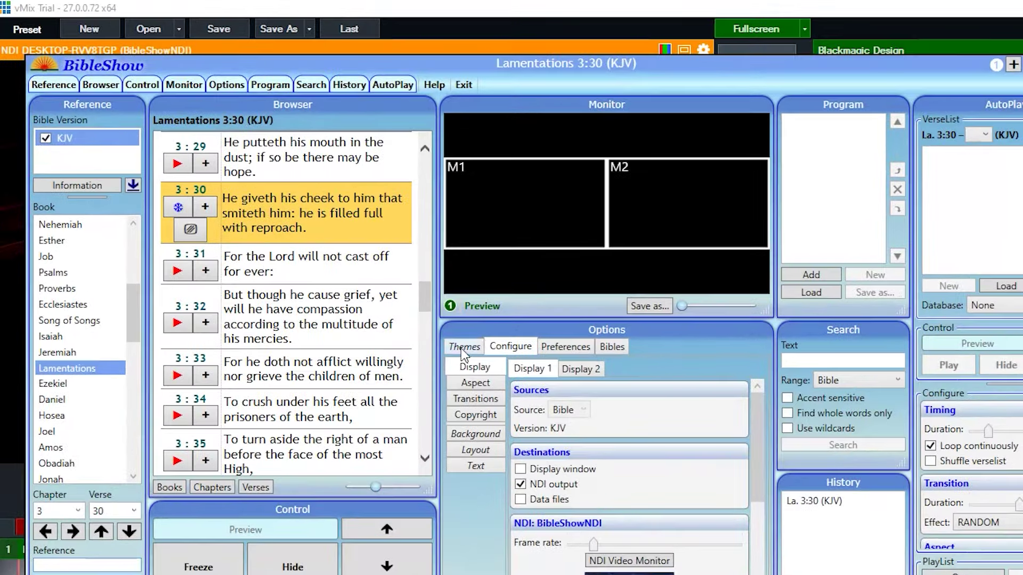
left_click(463, 347)
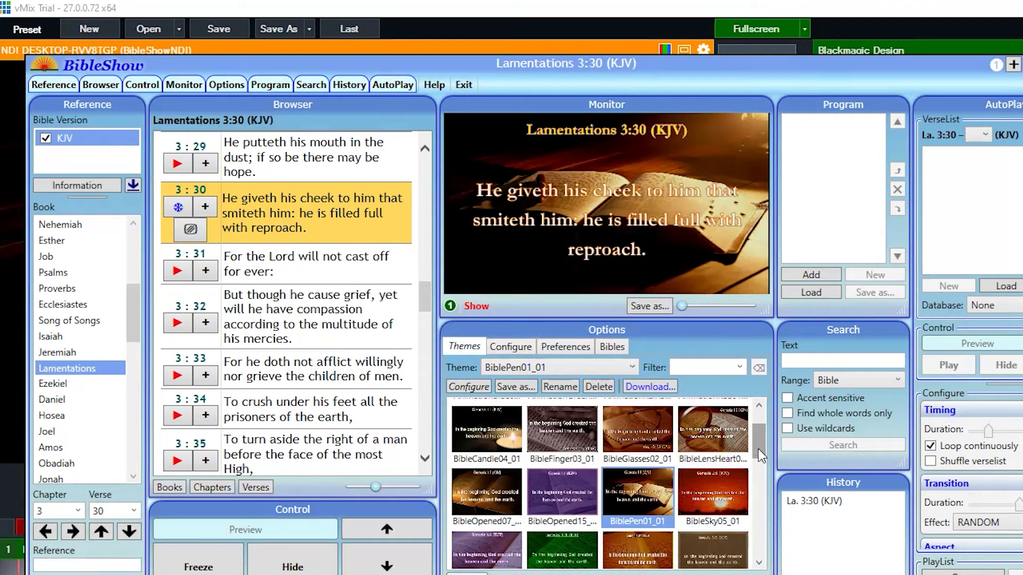
scroll(759, 452, "down", 5)
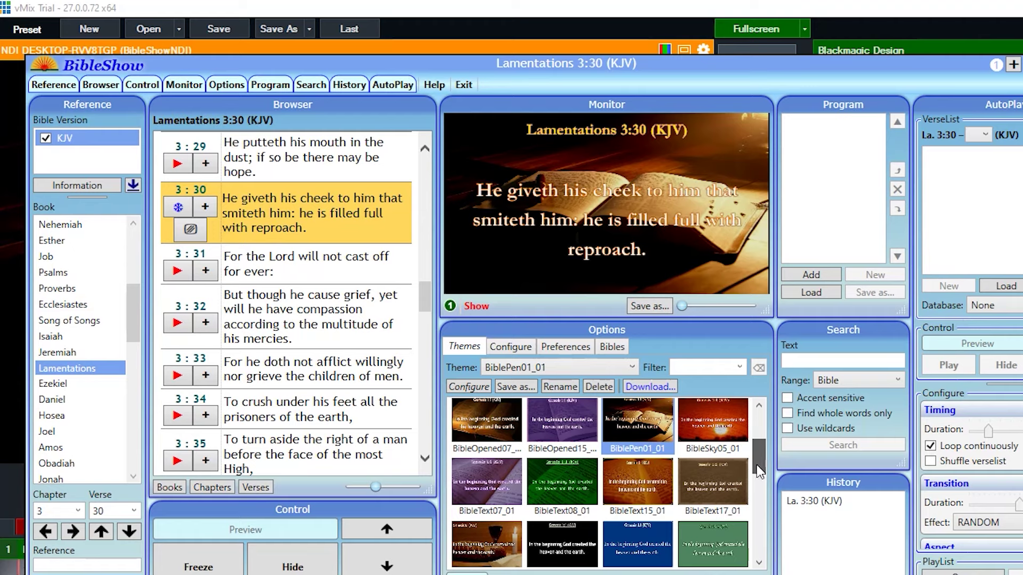
left_click_drag(755, 472, 753, 478)
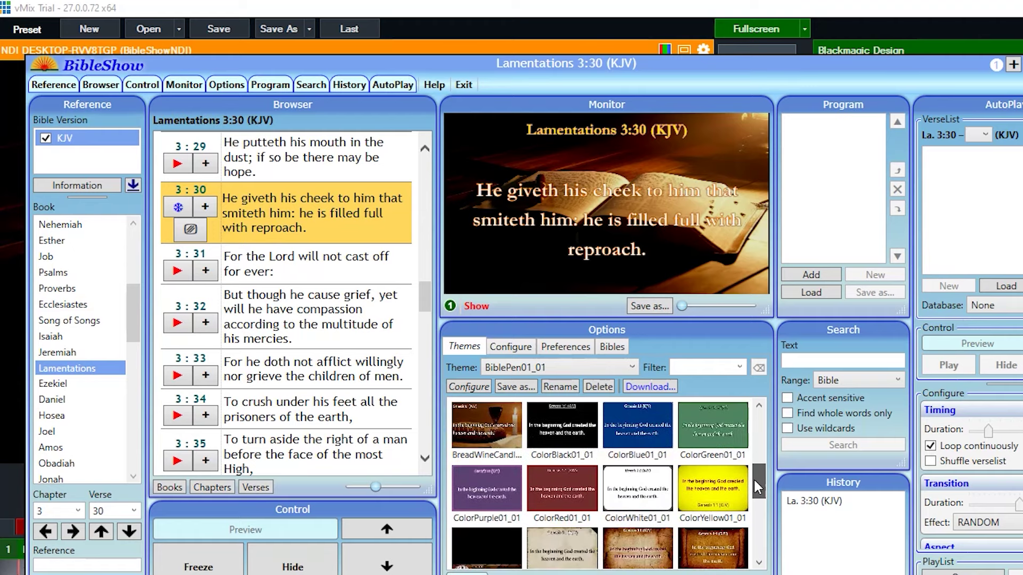
scroll(755, 480, "down", 1)
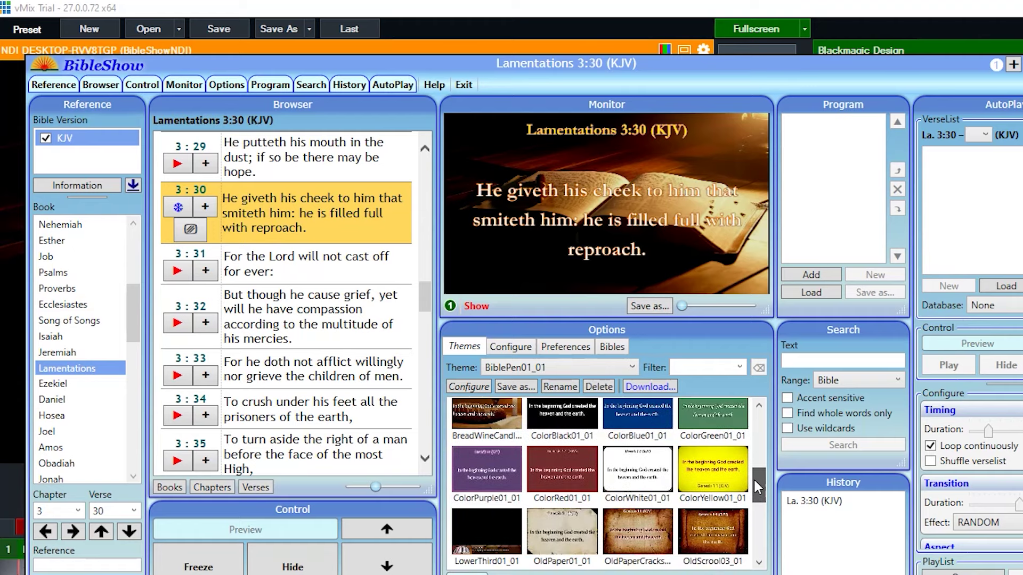
left_click(482, 526)
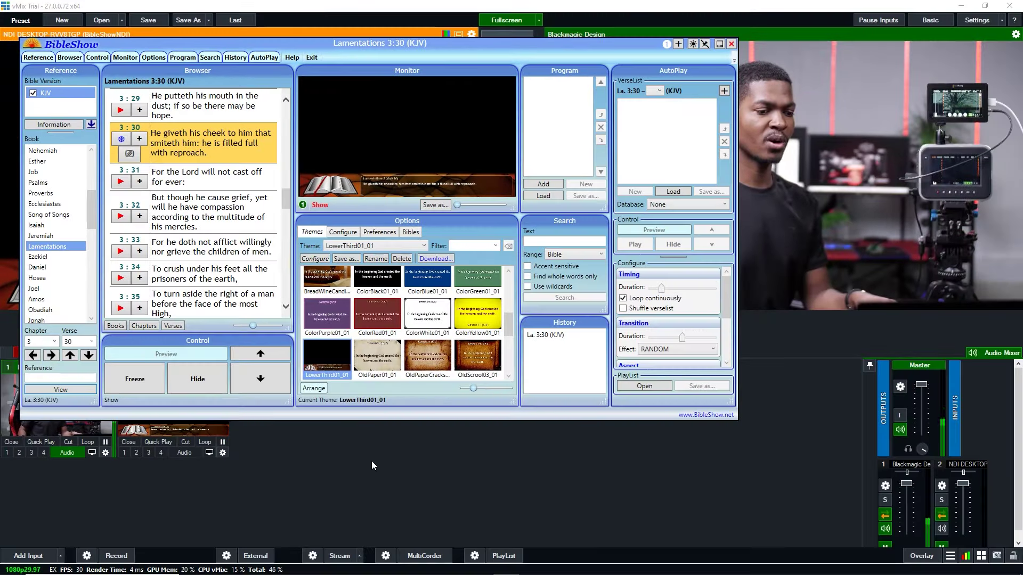
- Switch to vMix, test the lower-third scripture on overlay channel 1 over the camera, and turn the overlay off again
left_click(371, 456)
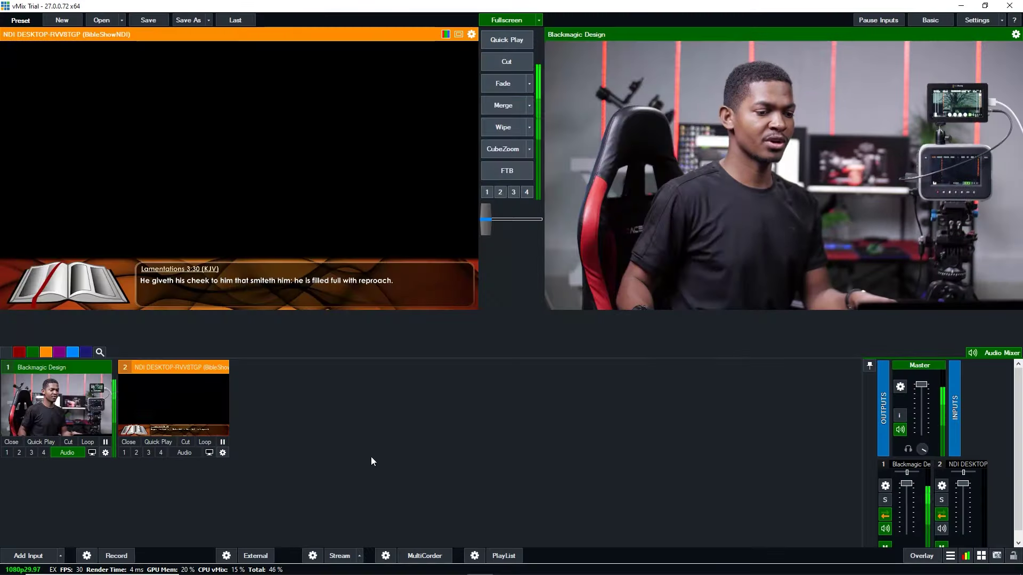
left_click(124, 454)
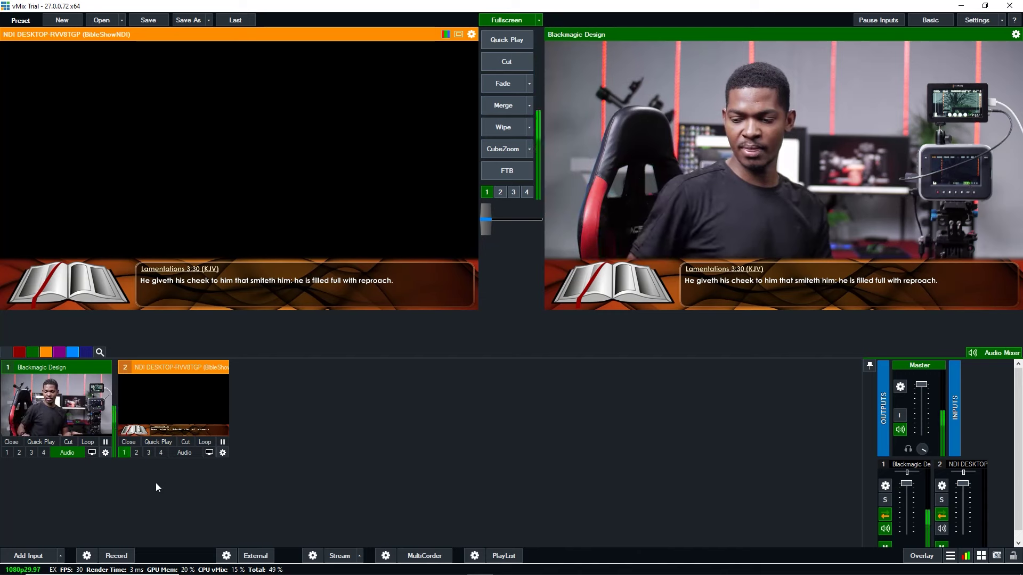
left_click(124, 454)
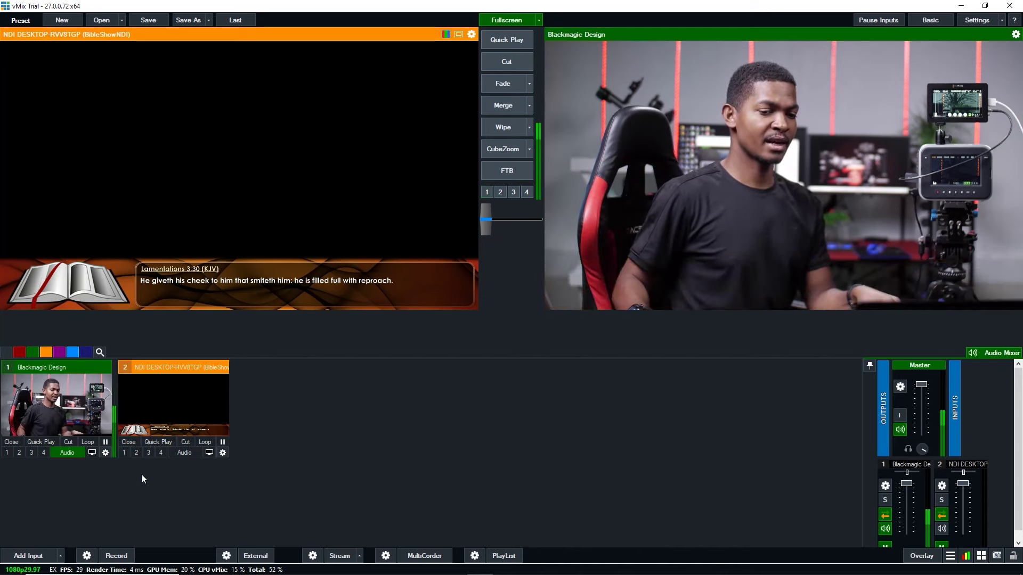
- Switch to BibleShow, open the theme download page, and look through the previews of Themes Collection 1
mouse_move(533, 572)
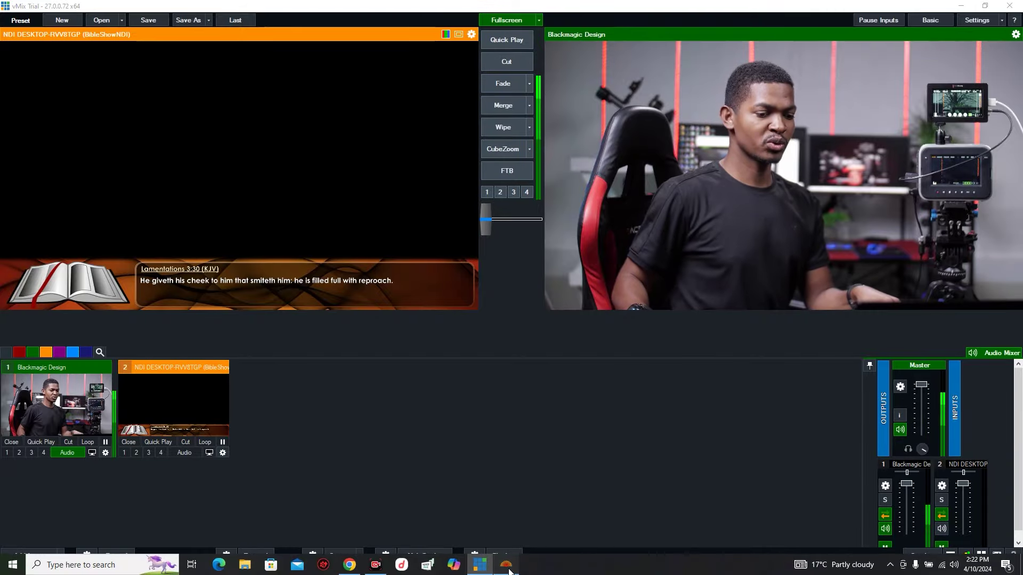
left_click(507, 567)
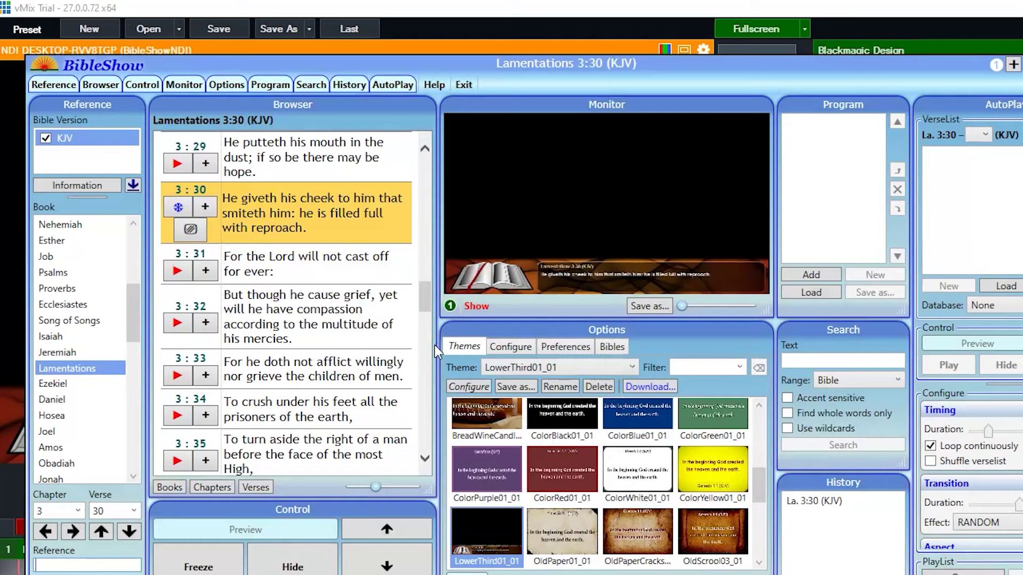
left_click(647, 389)
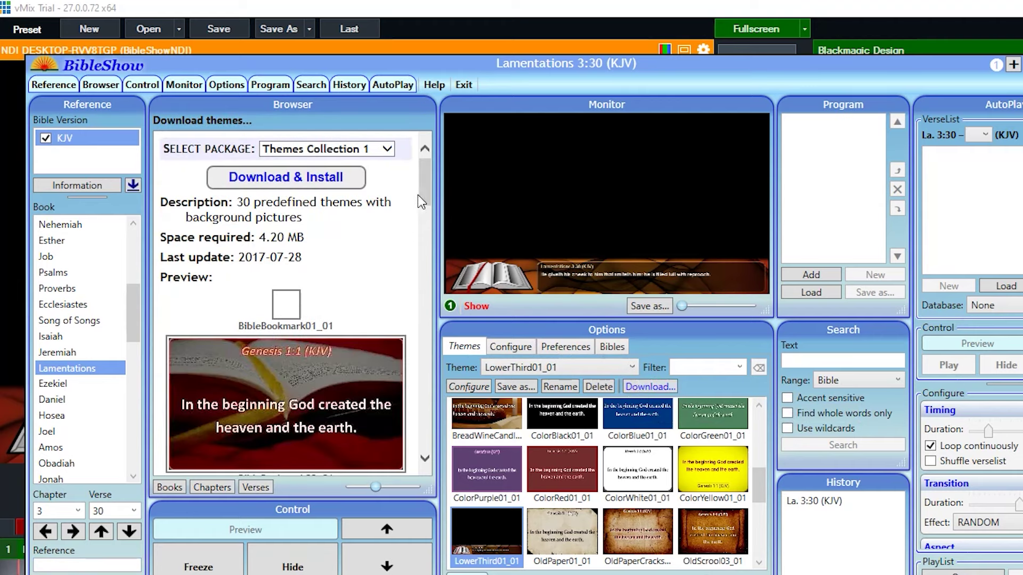
scroll(431, 187, "down", 10)
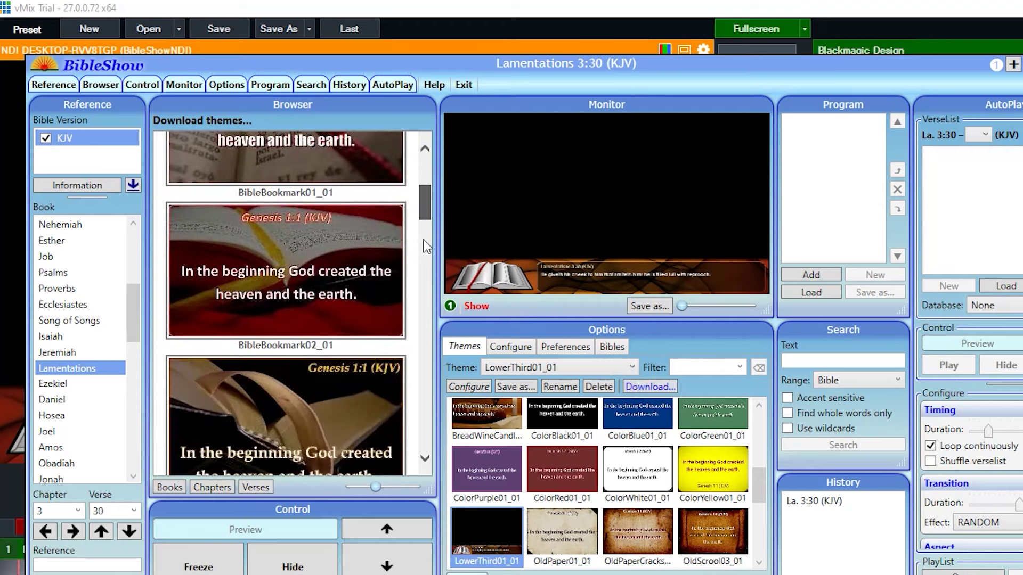
scroll(419, 269, "down", 8)
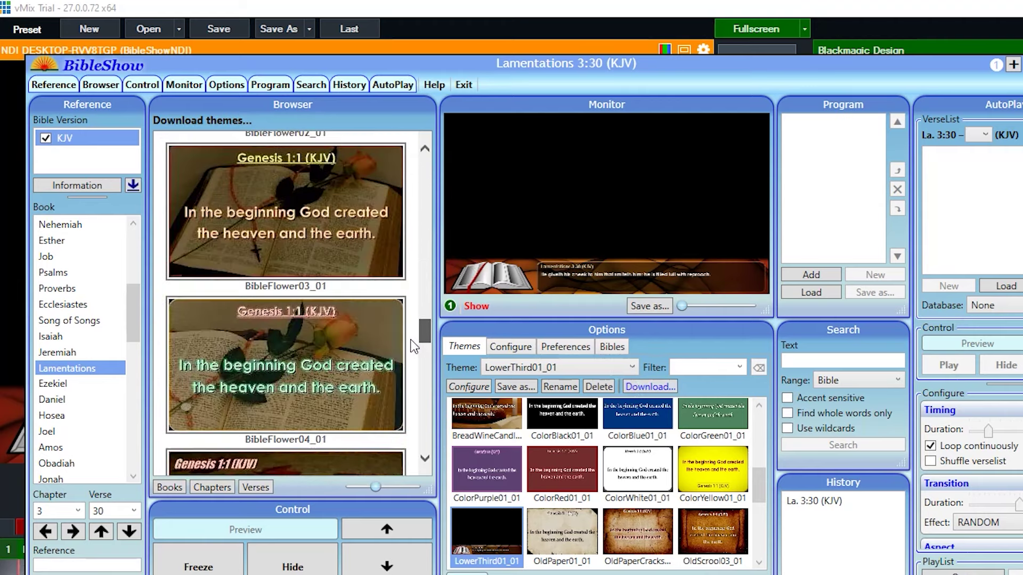
left_click_drag(424, 301, 436, 169)
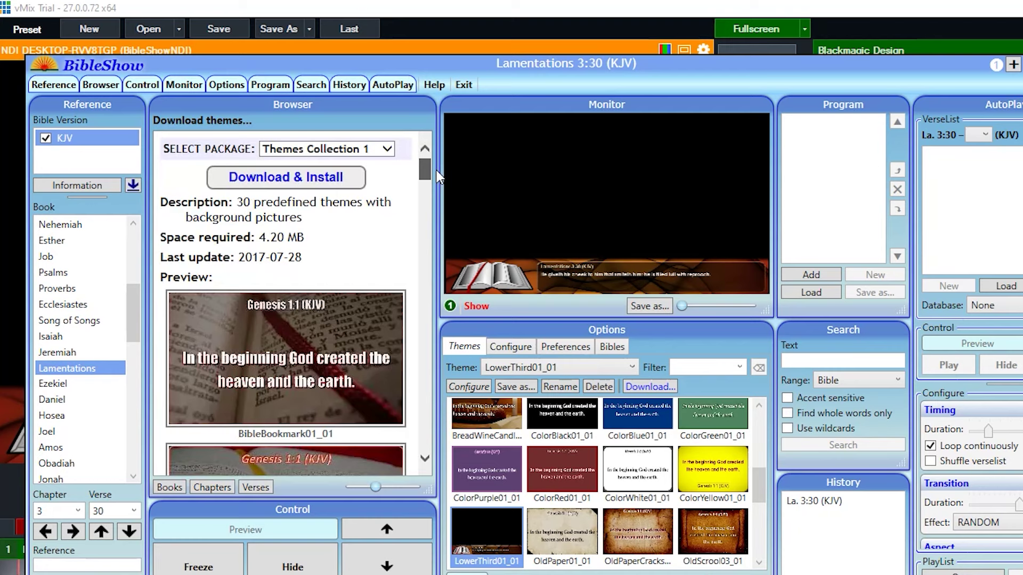
- Choose the Themes Collection 6 package, look through its lower-third previews, and download and install it
left_click(360, 157)
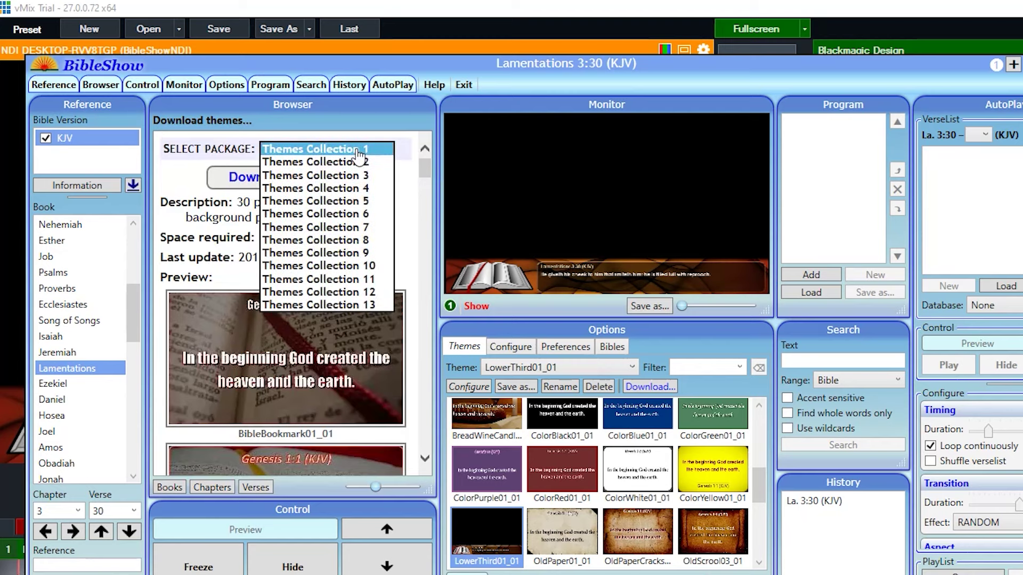
left_click(341, 214)
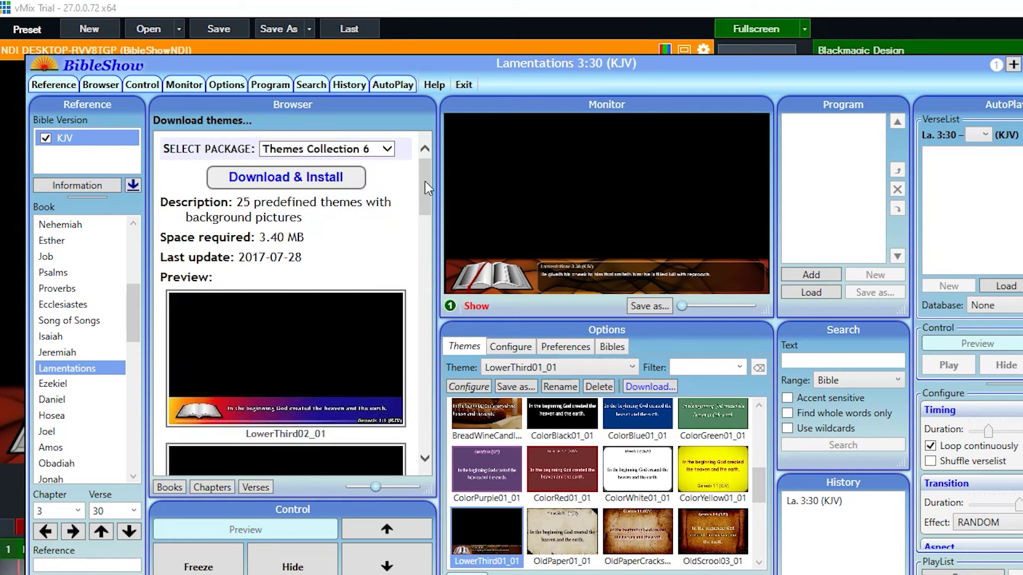
scroll(423, 204, "down", 20)
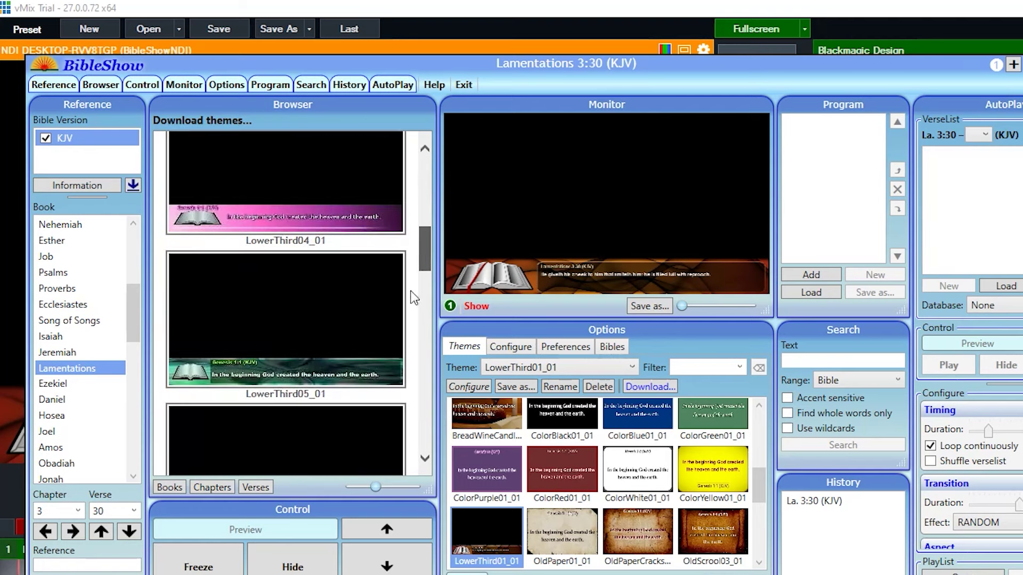
scroll(405, 337, "down", 20)
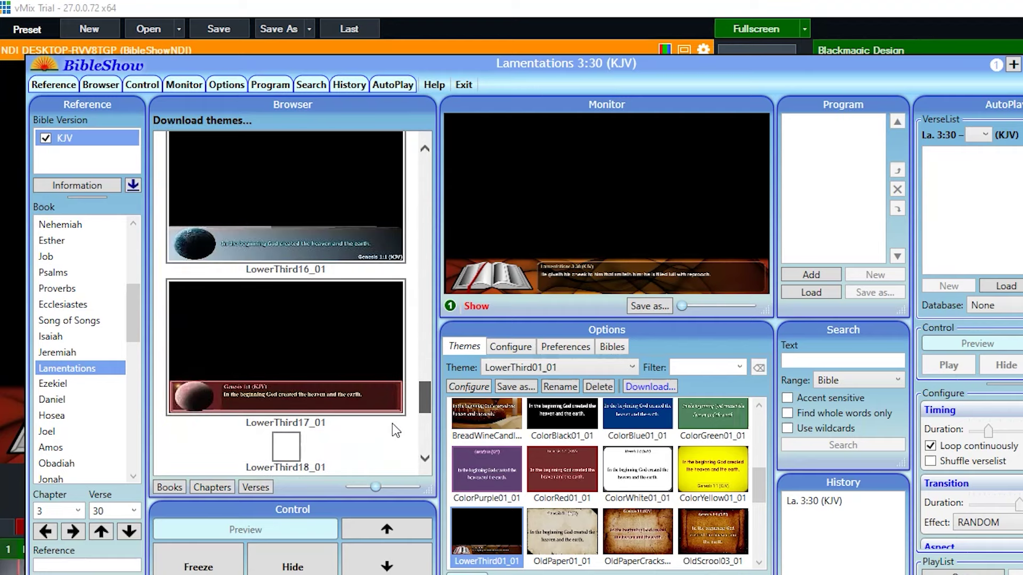
left_click_drag(425, 397, 434, 159)
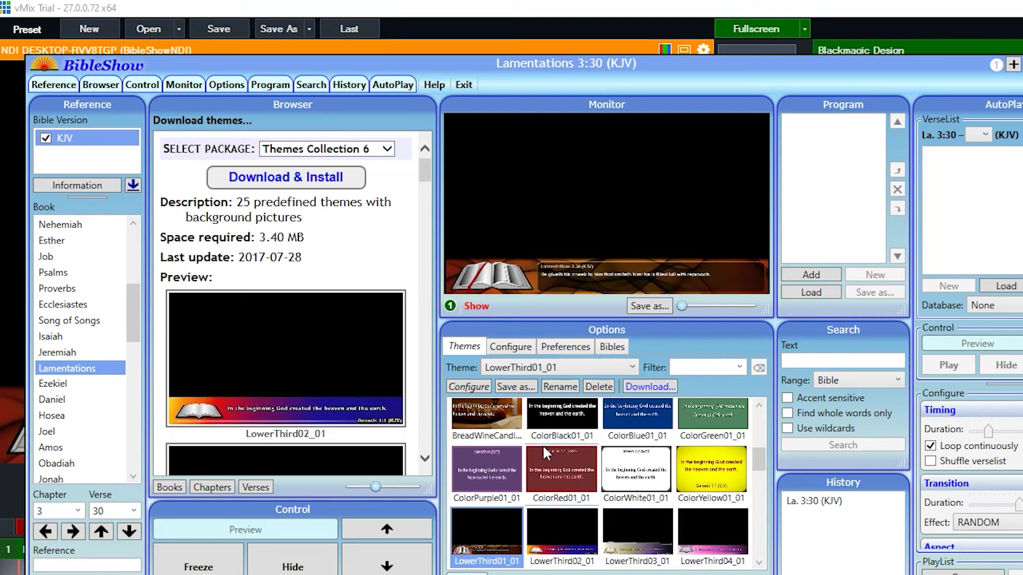
- Apply the LowerThird12_01 theme with the pink rose to the displayed verse
left_click_drag(762, 463, 743, 493)
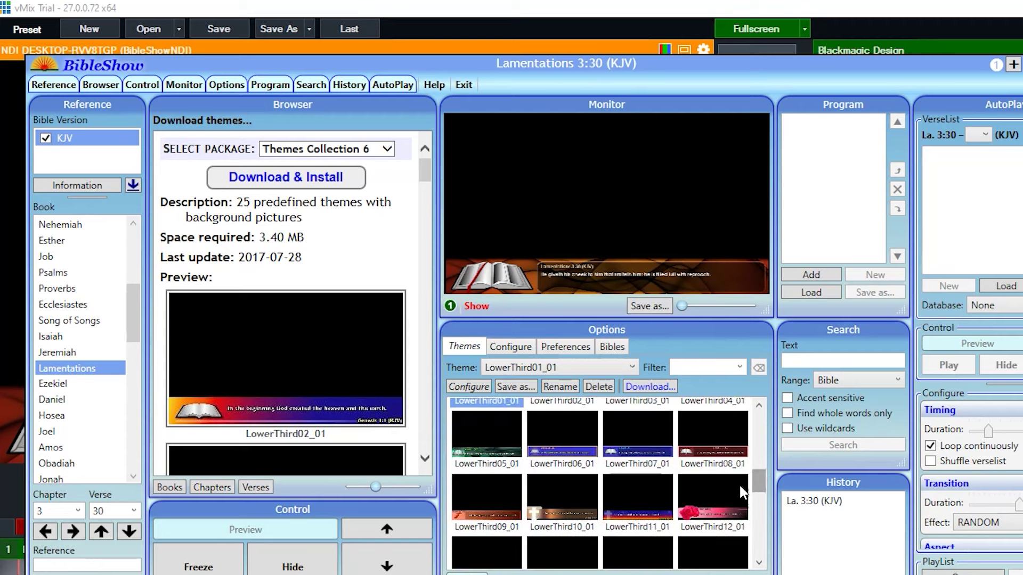
left_click(709, 497)
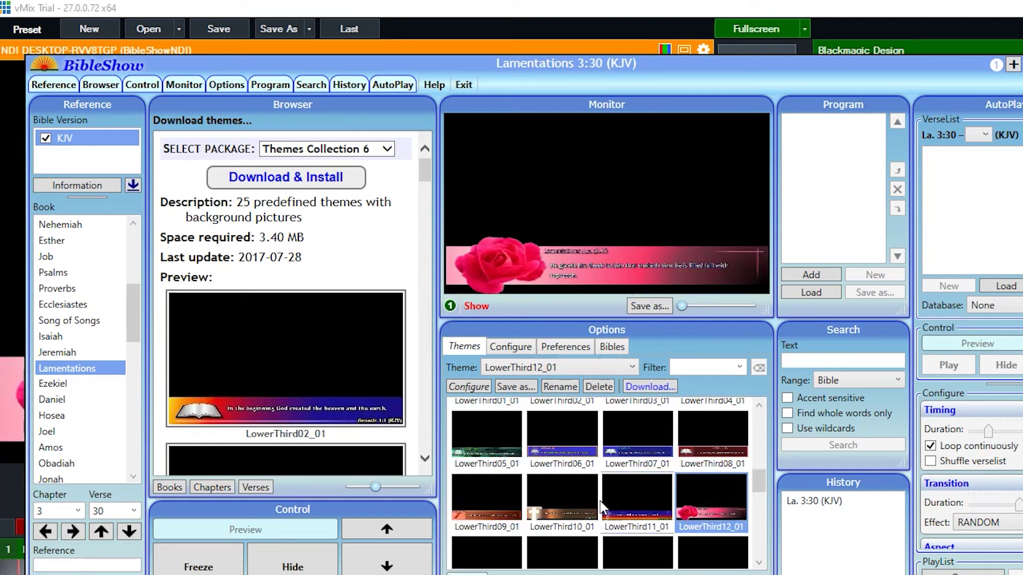